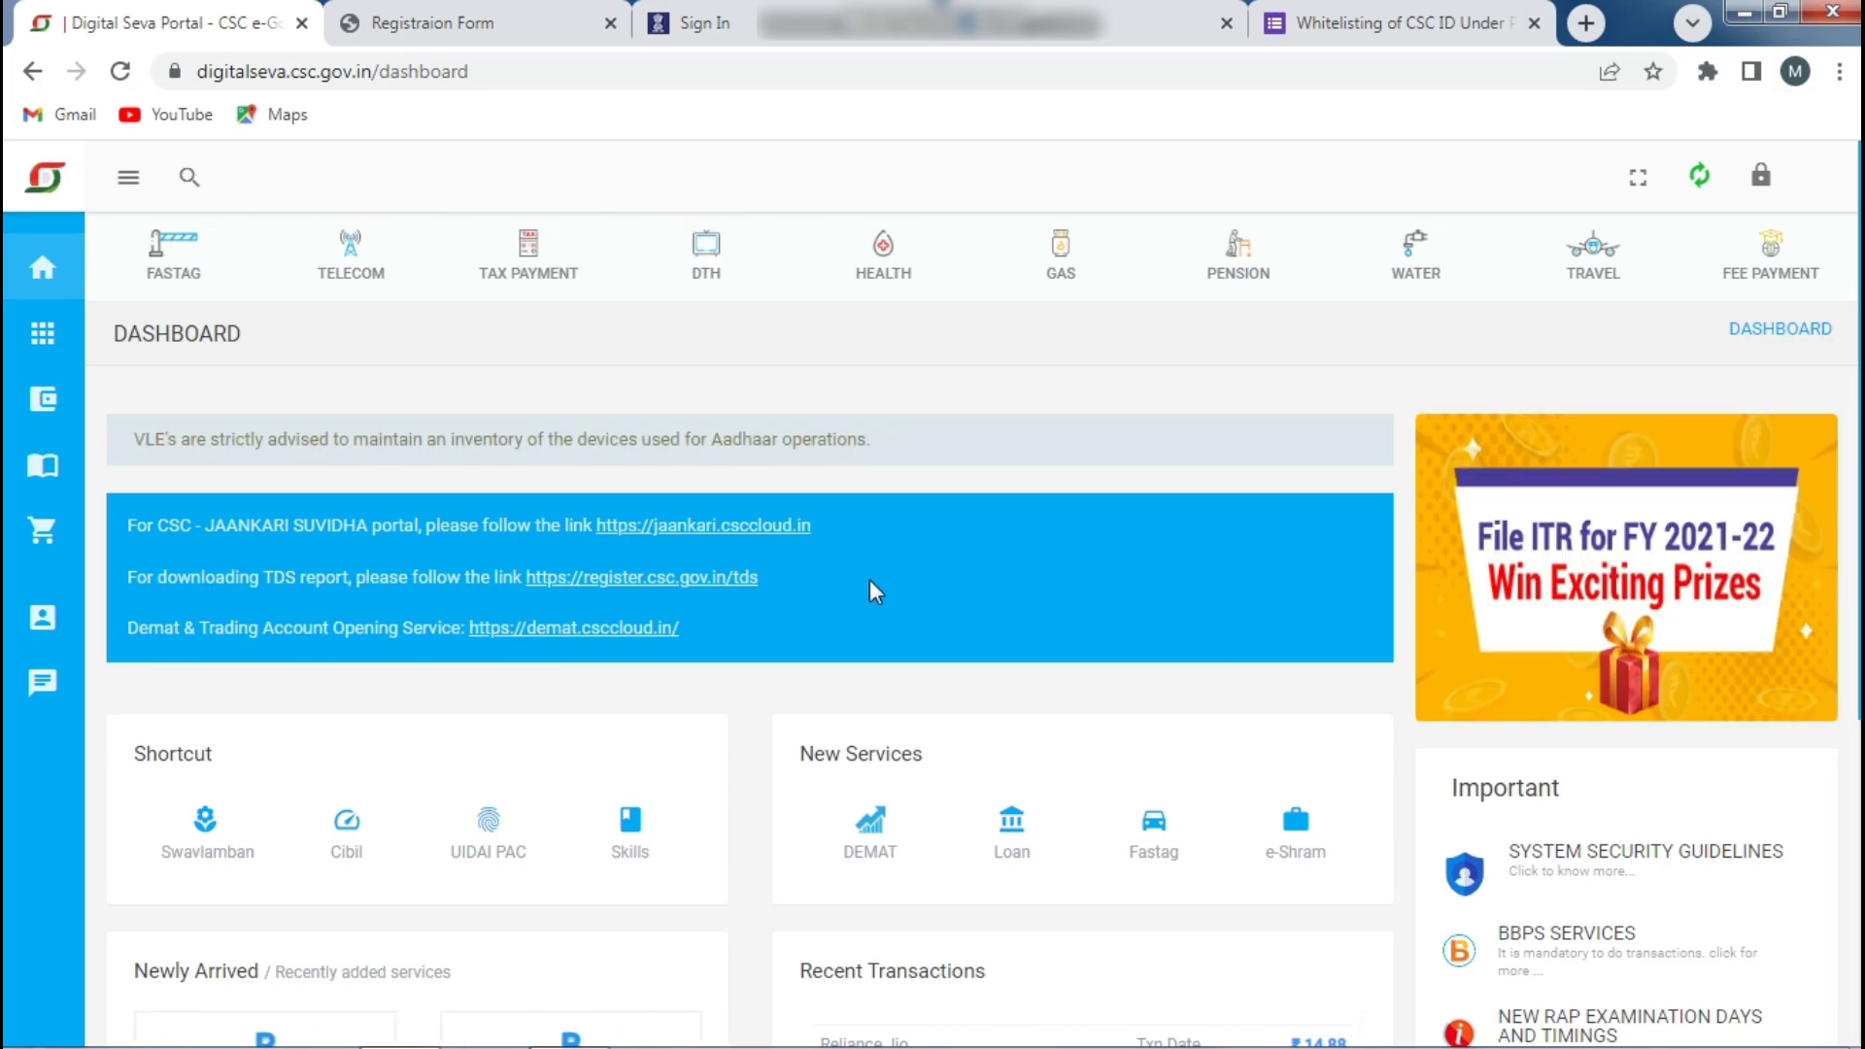
View the PMJAY registration consent page, dismiss the Facebook notification, and go to the National Health Authority sign-in page
key(ctrl+Tab)
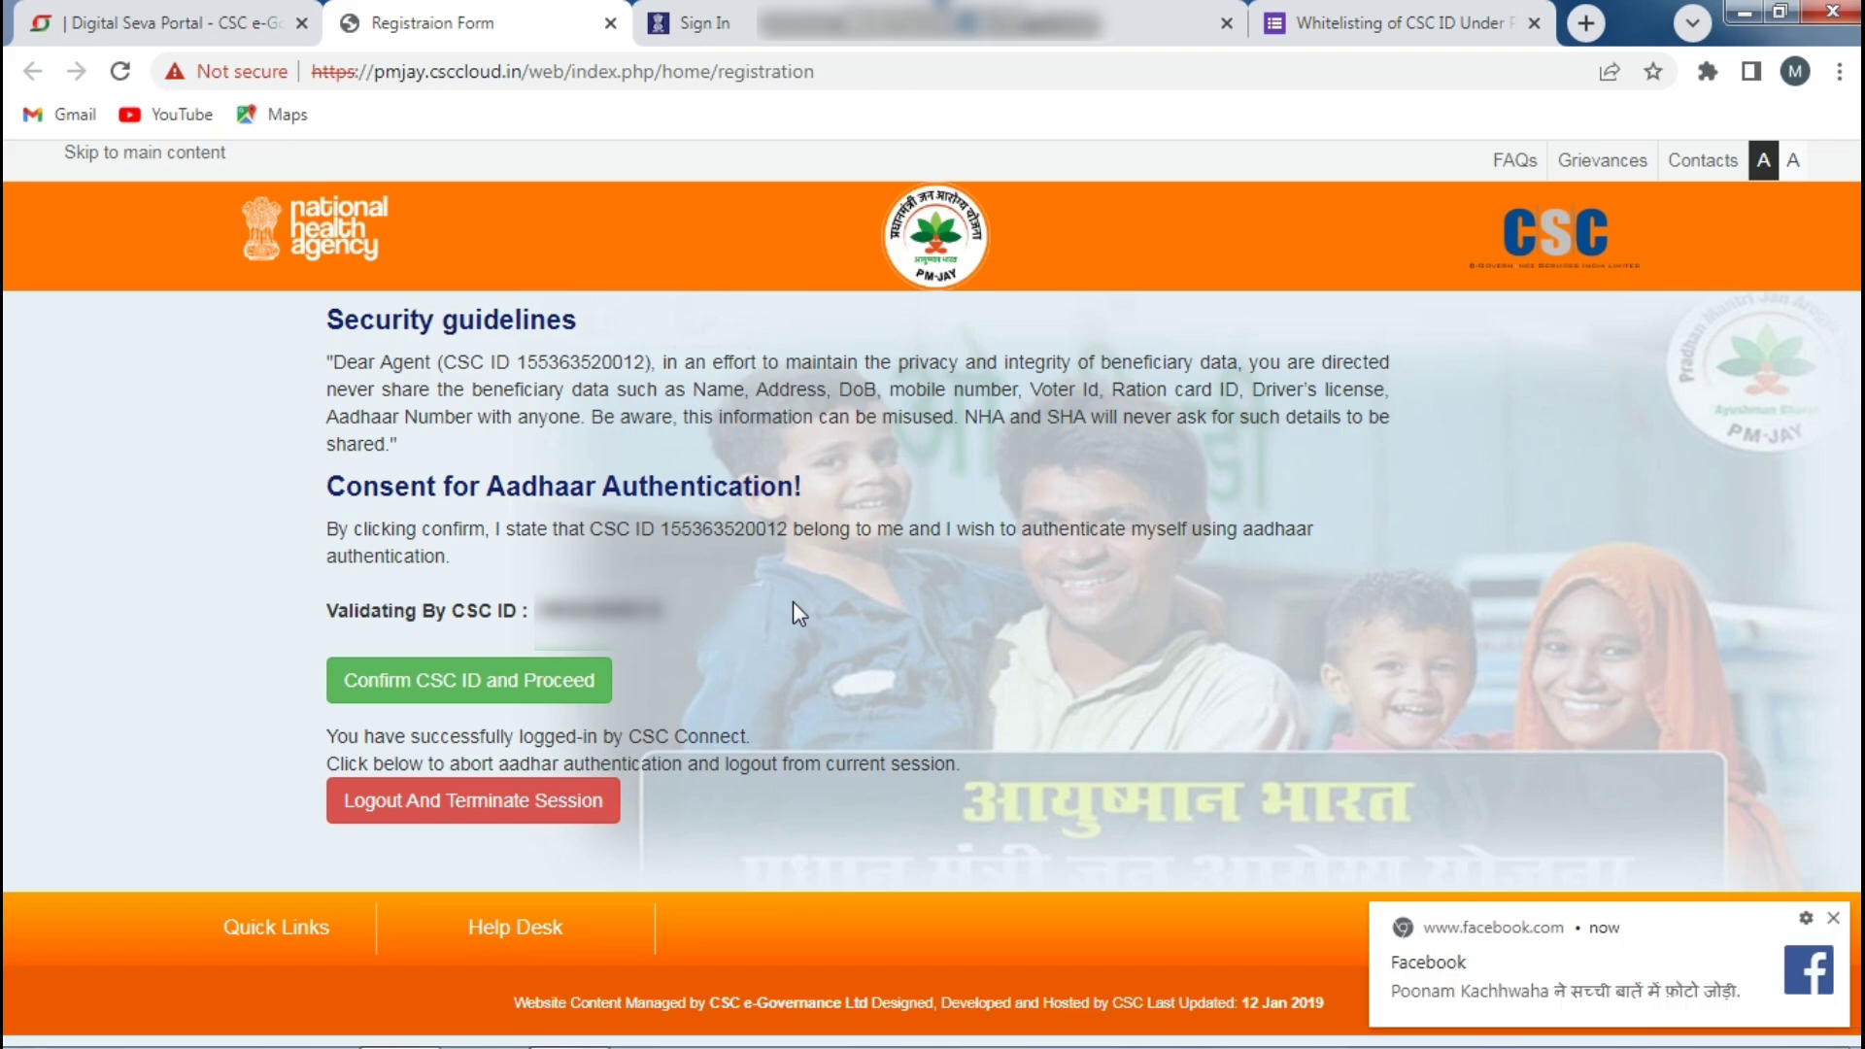
click(1833, 918)
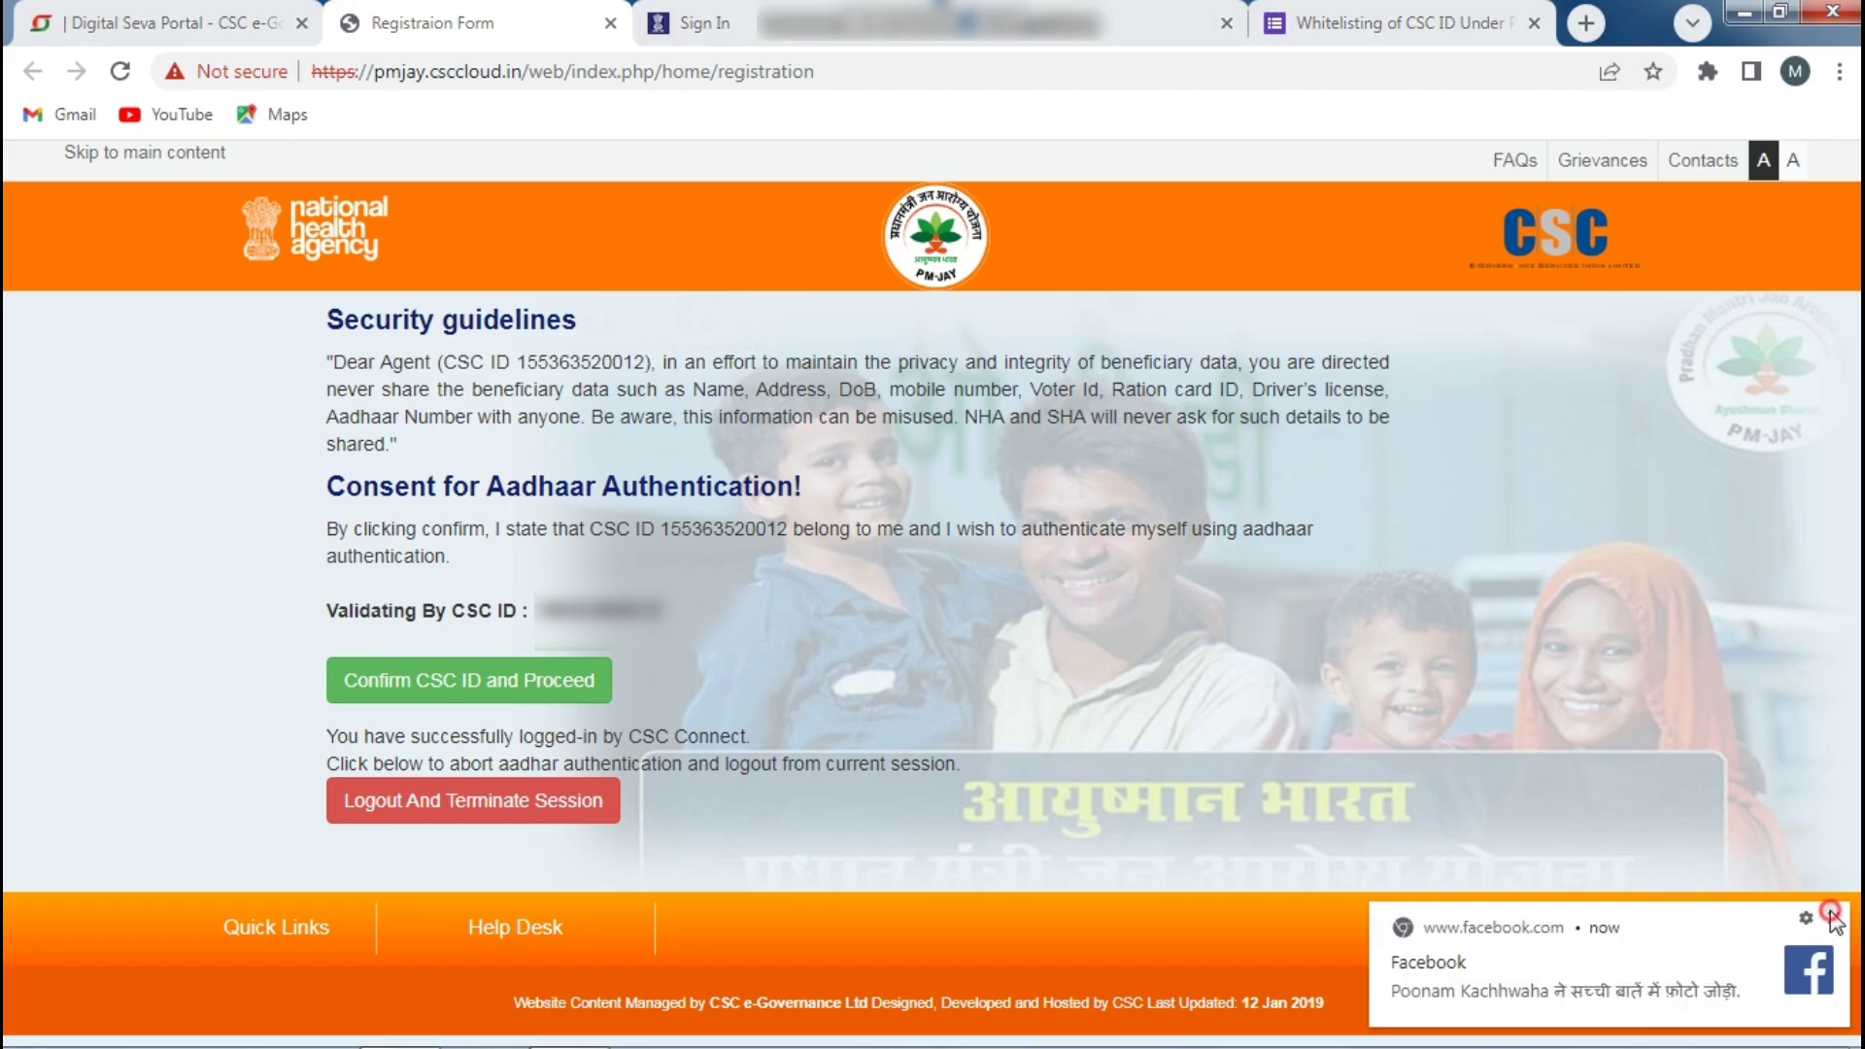
click(724, 21)
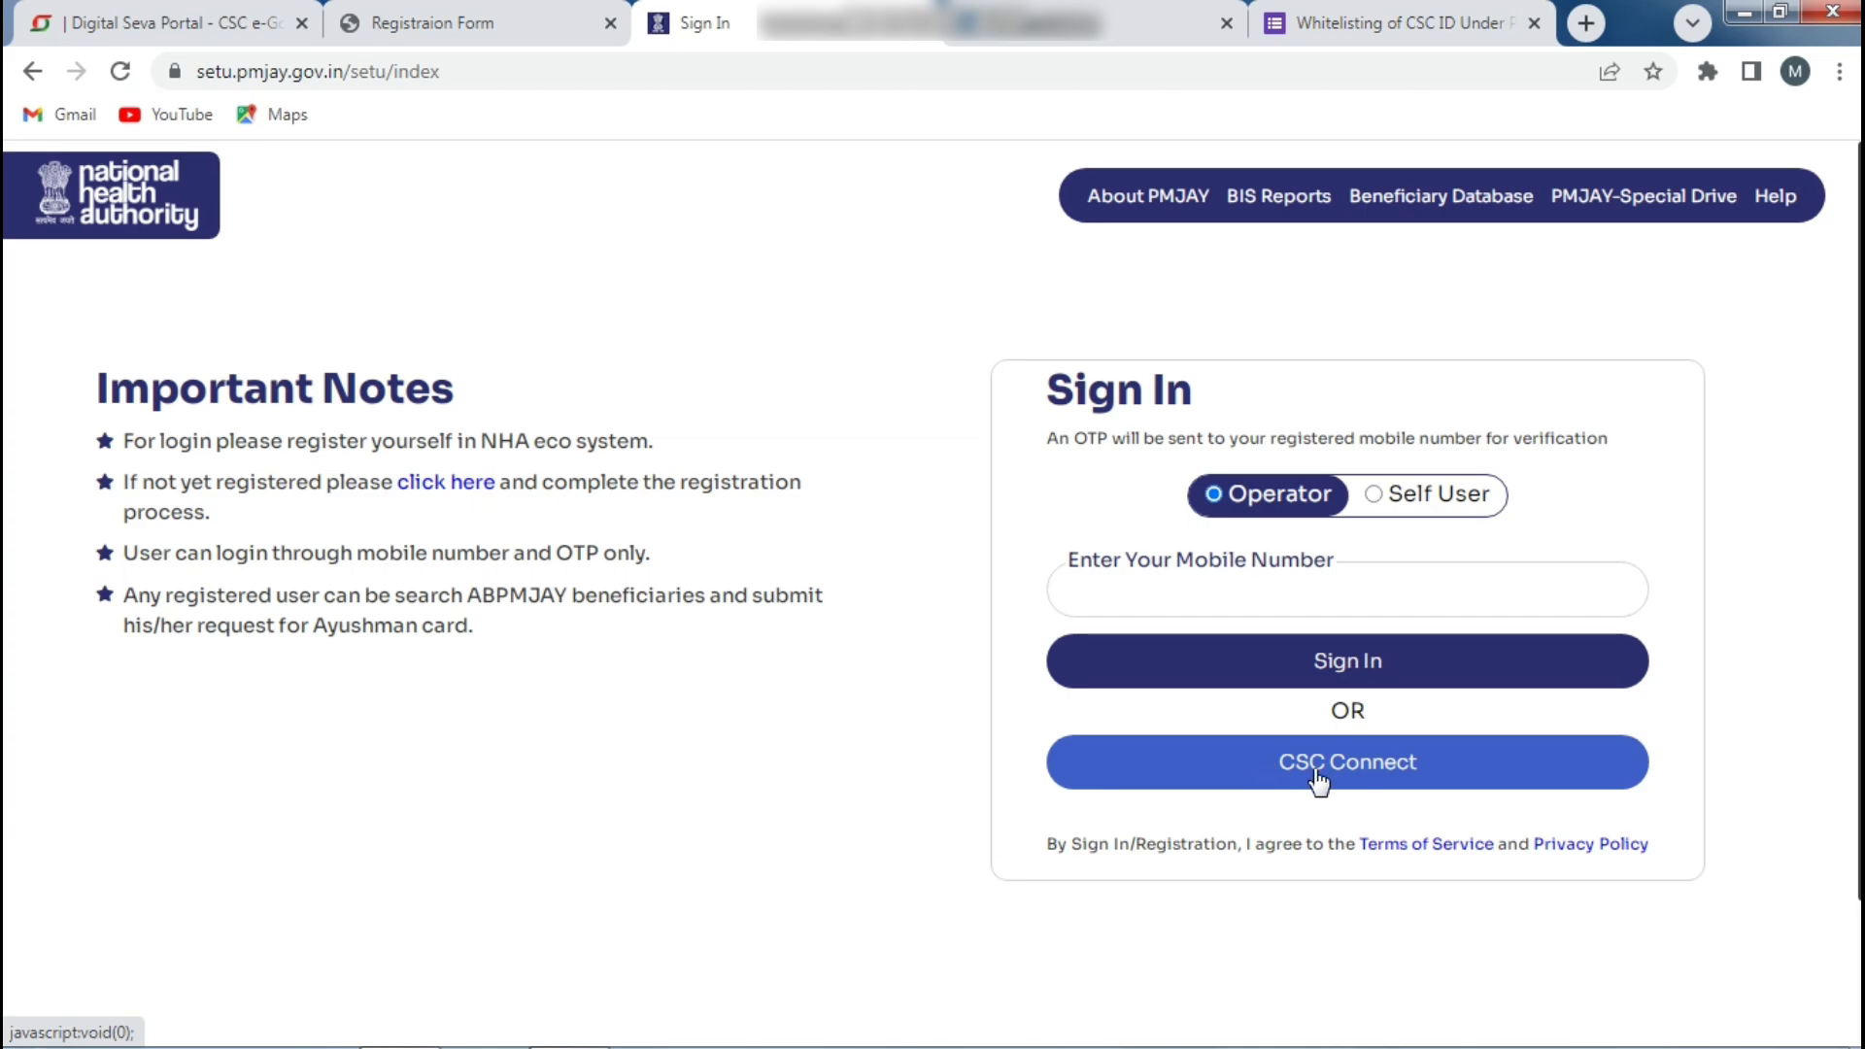
Switch the sign-in type to Self User and back to Operator, dismissing the Windows pop-ups
click(1393, 497)
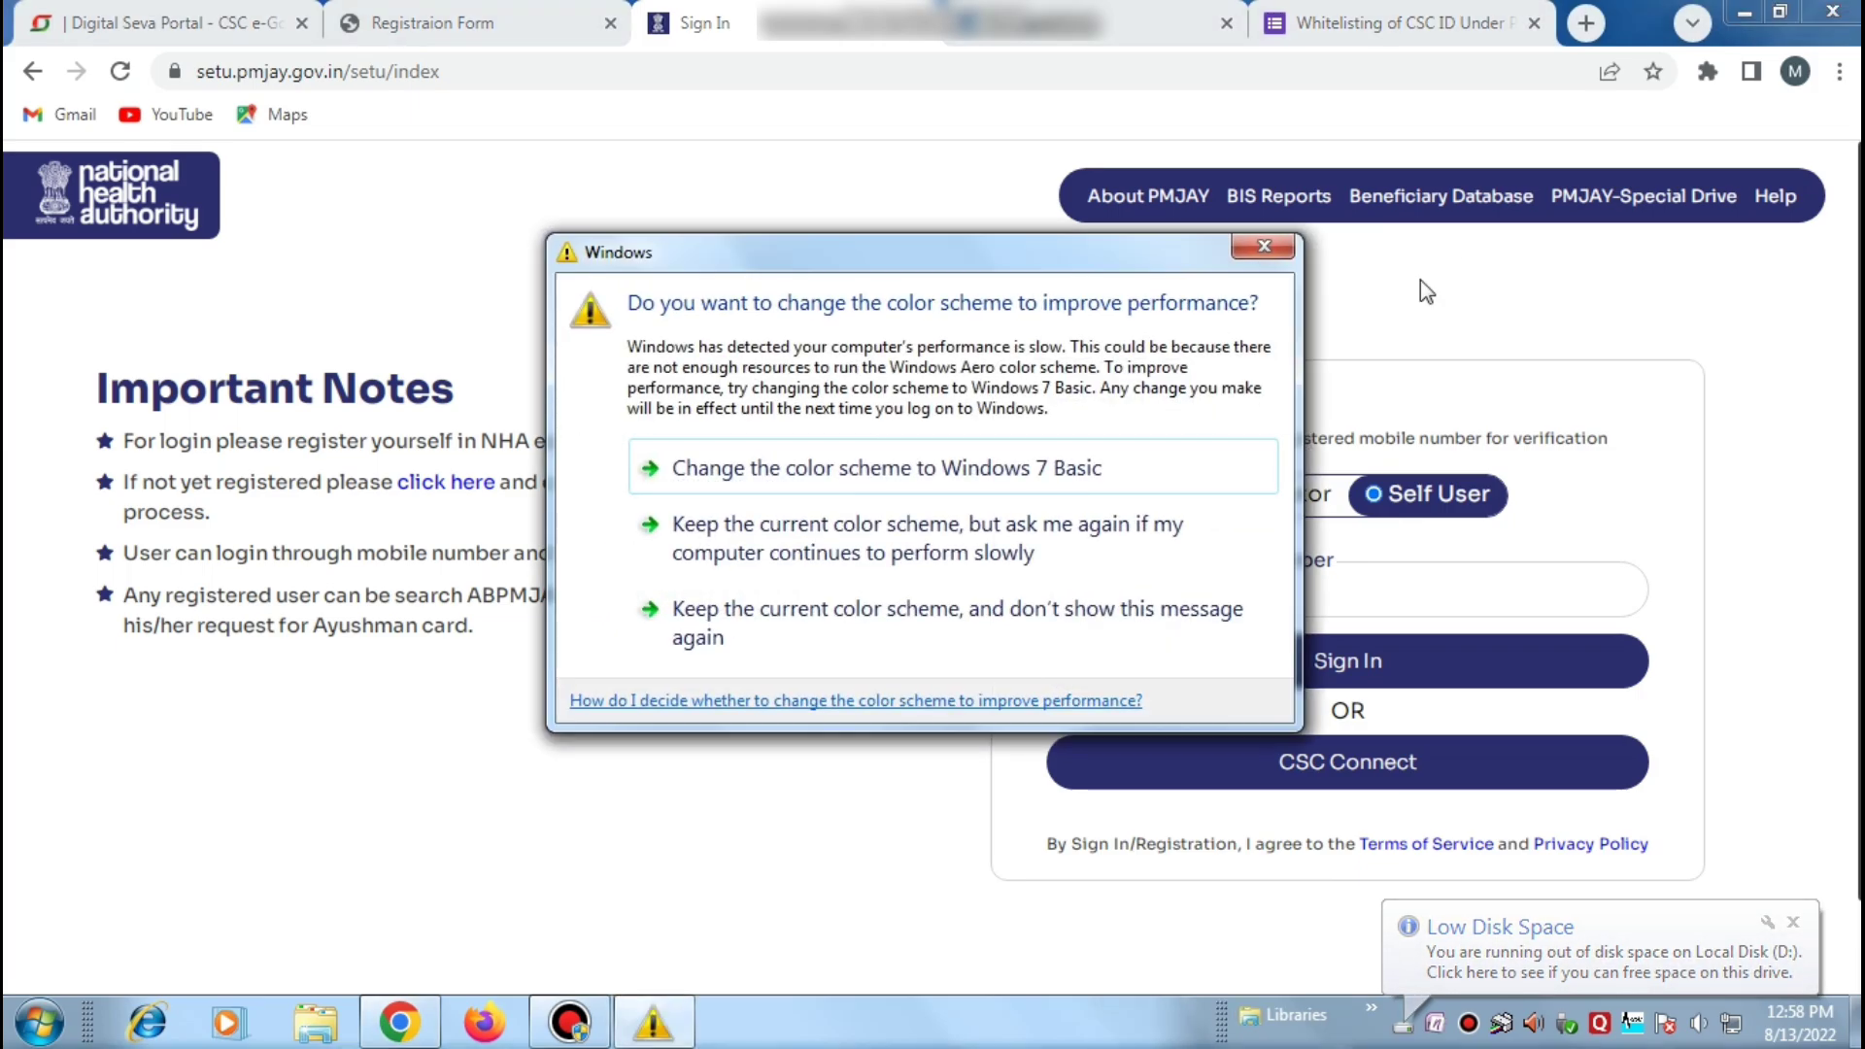
click(1264, 246)
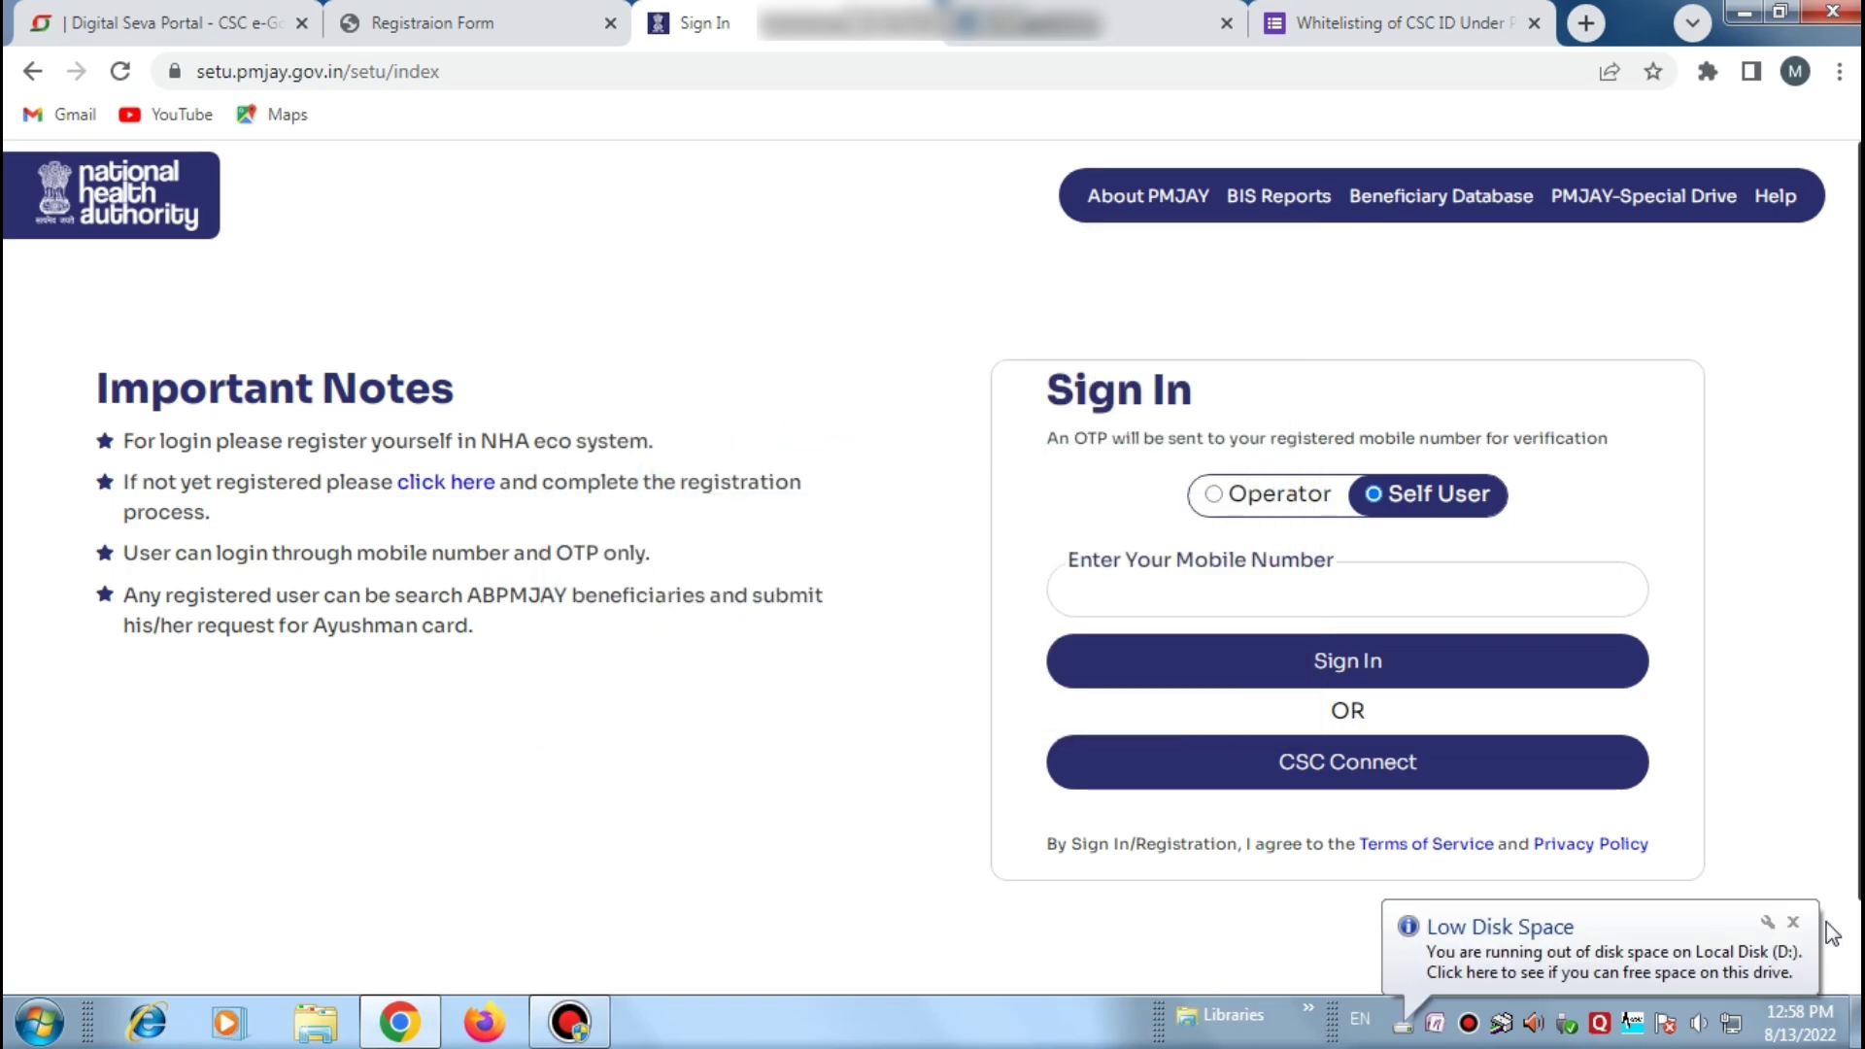
click(1793, 922)
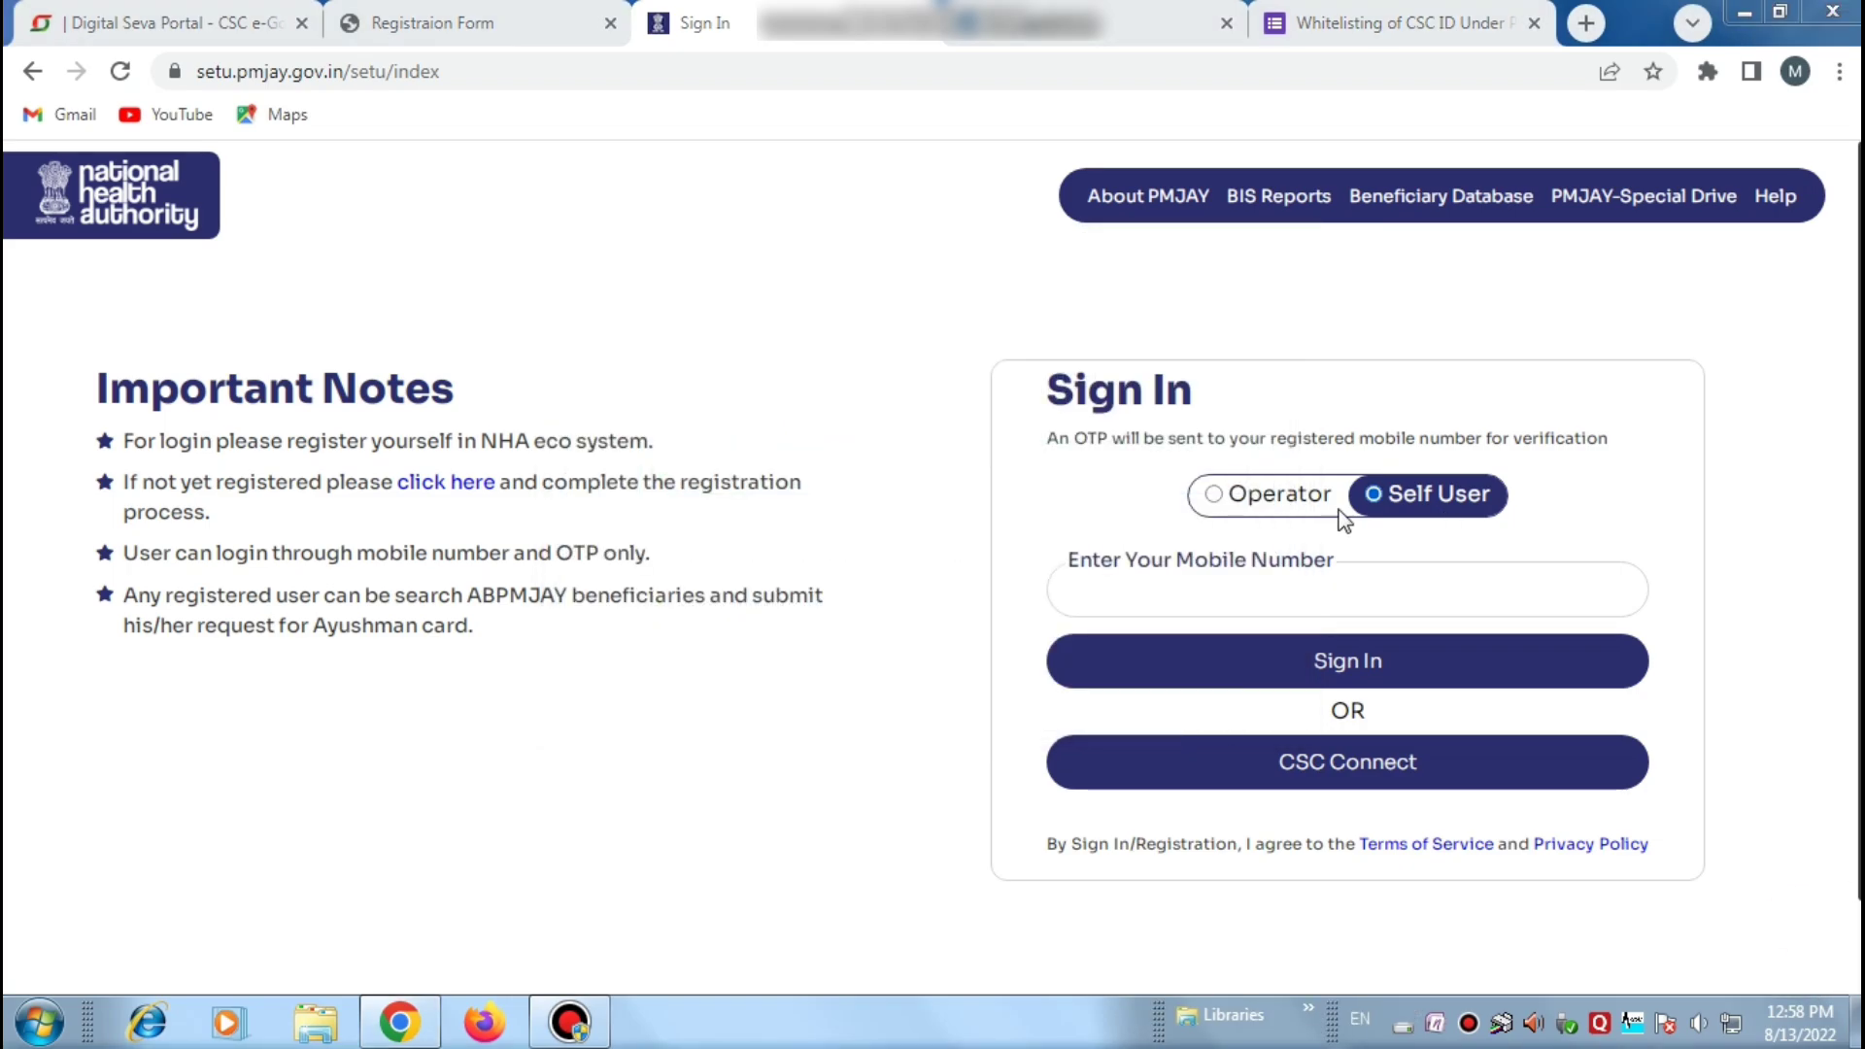
click(1236, 500)
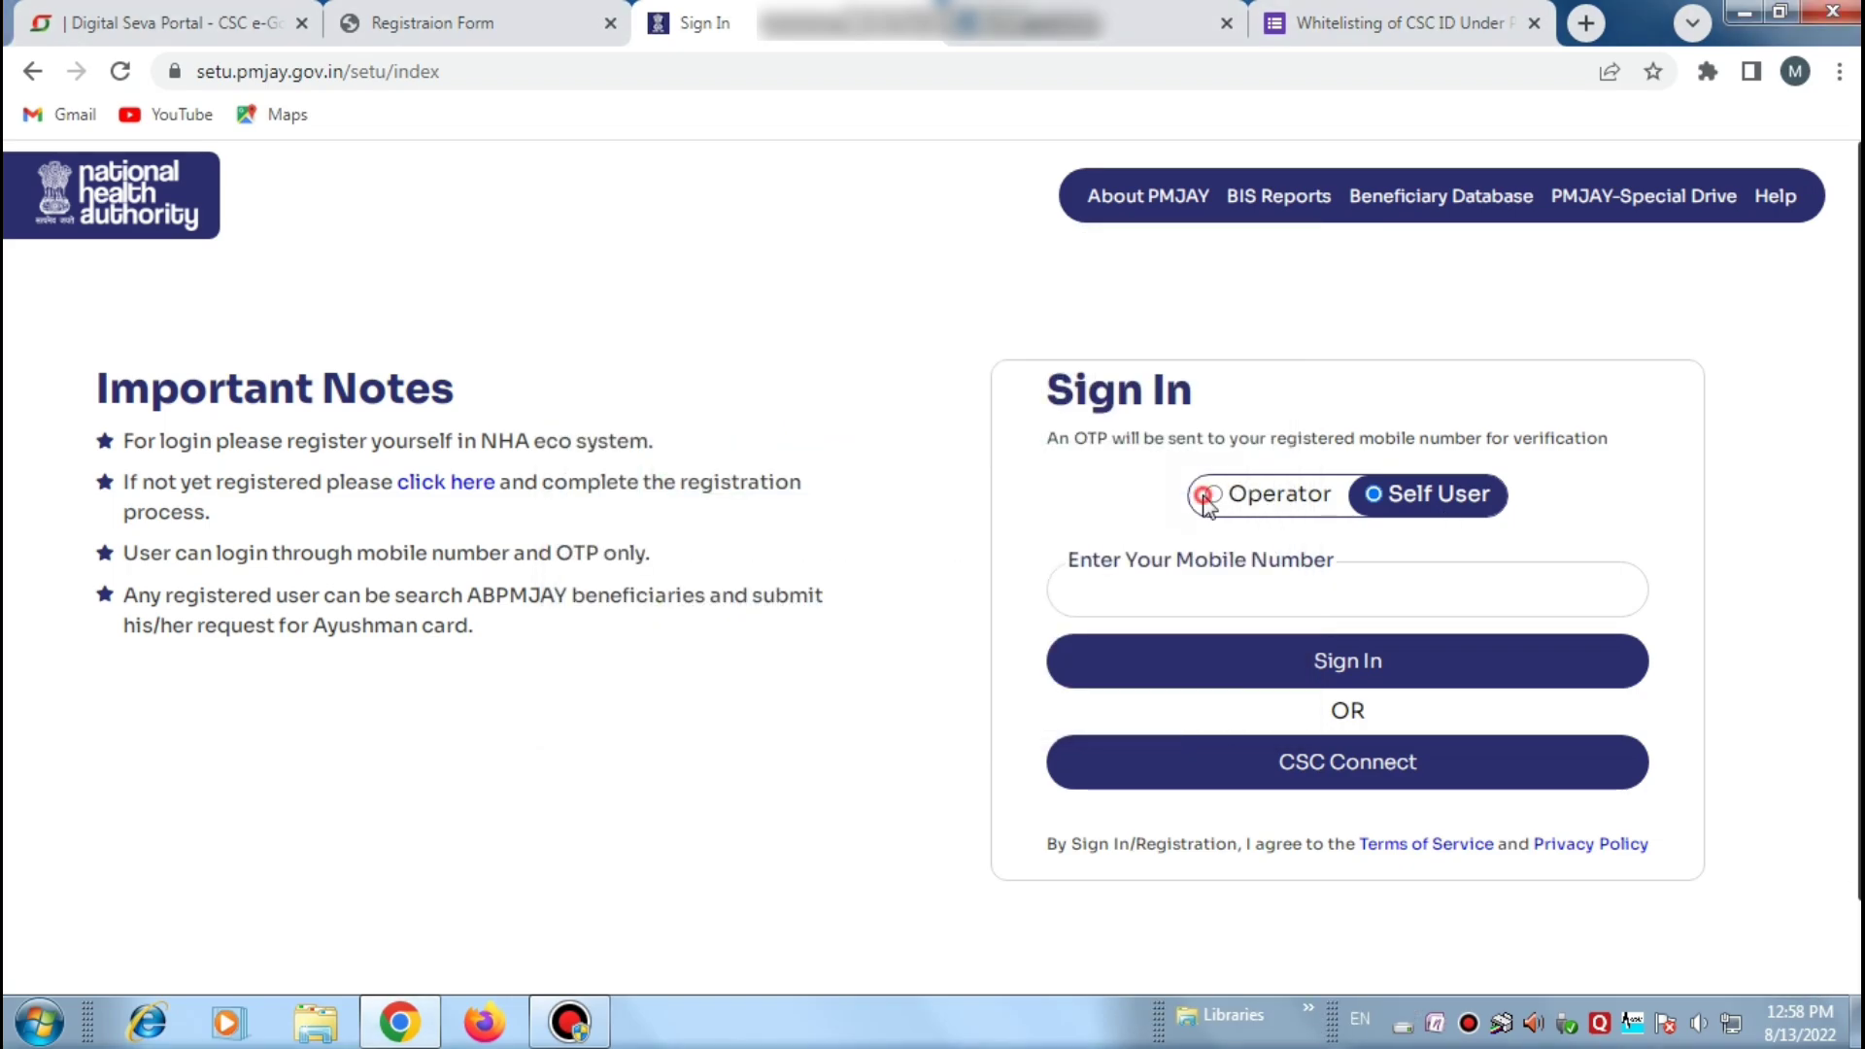
Go back through the Digital Seva dashboard to the PMJAY registration page and confirm the CSC ID to proceed
click(107, 20)
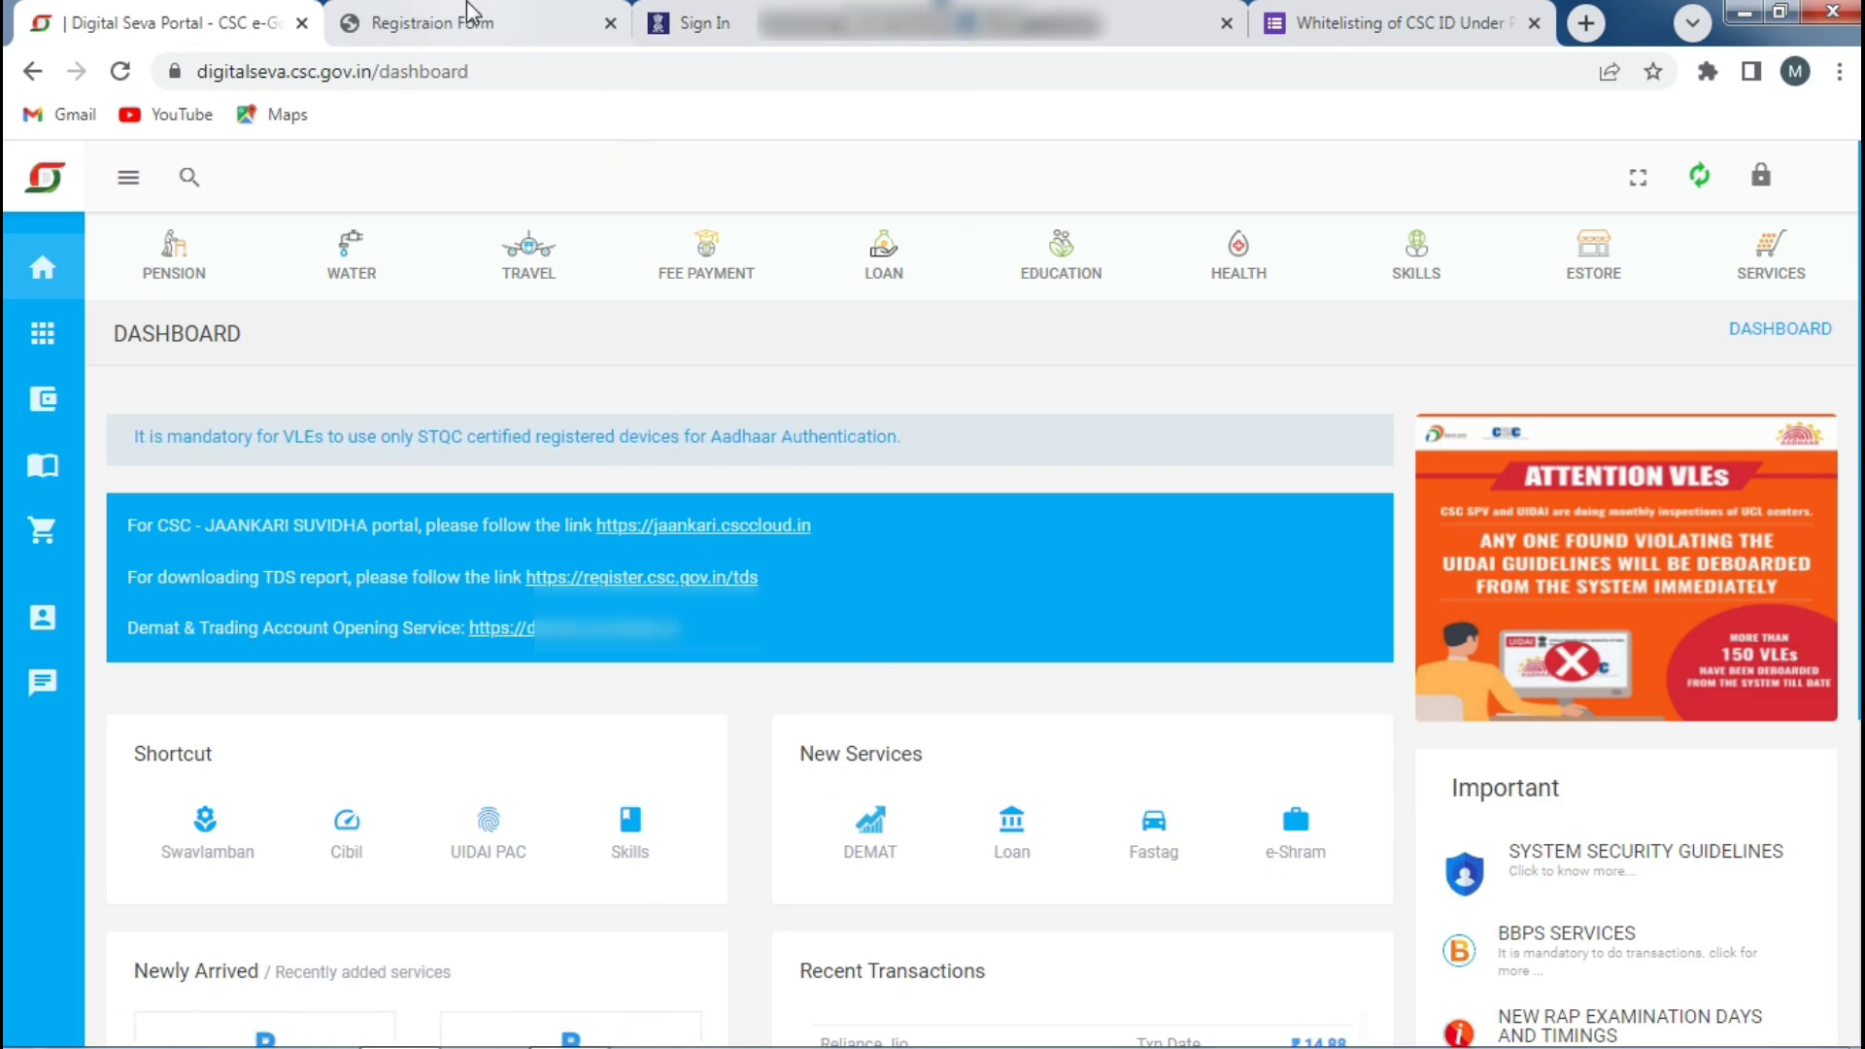
click(410, 20)
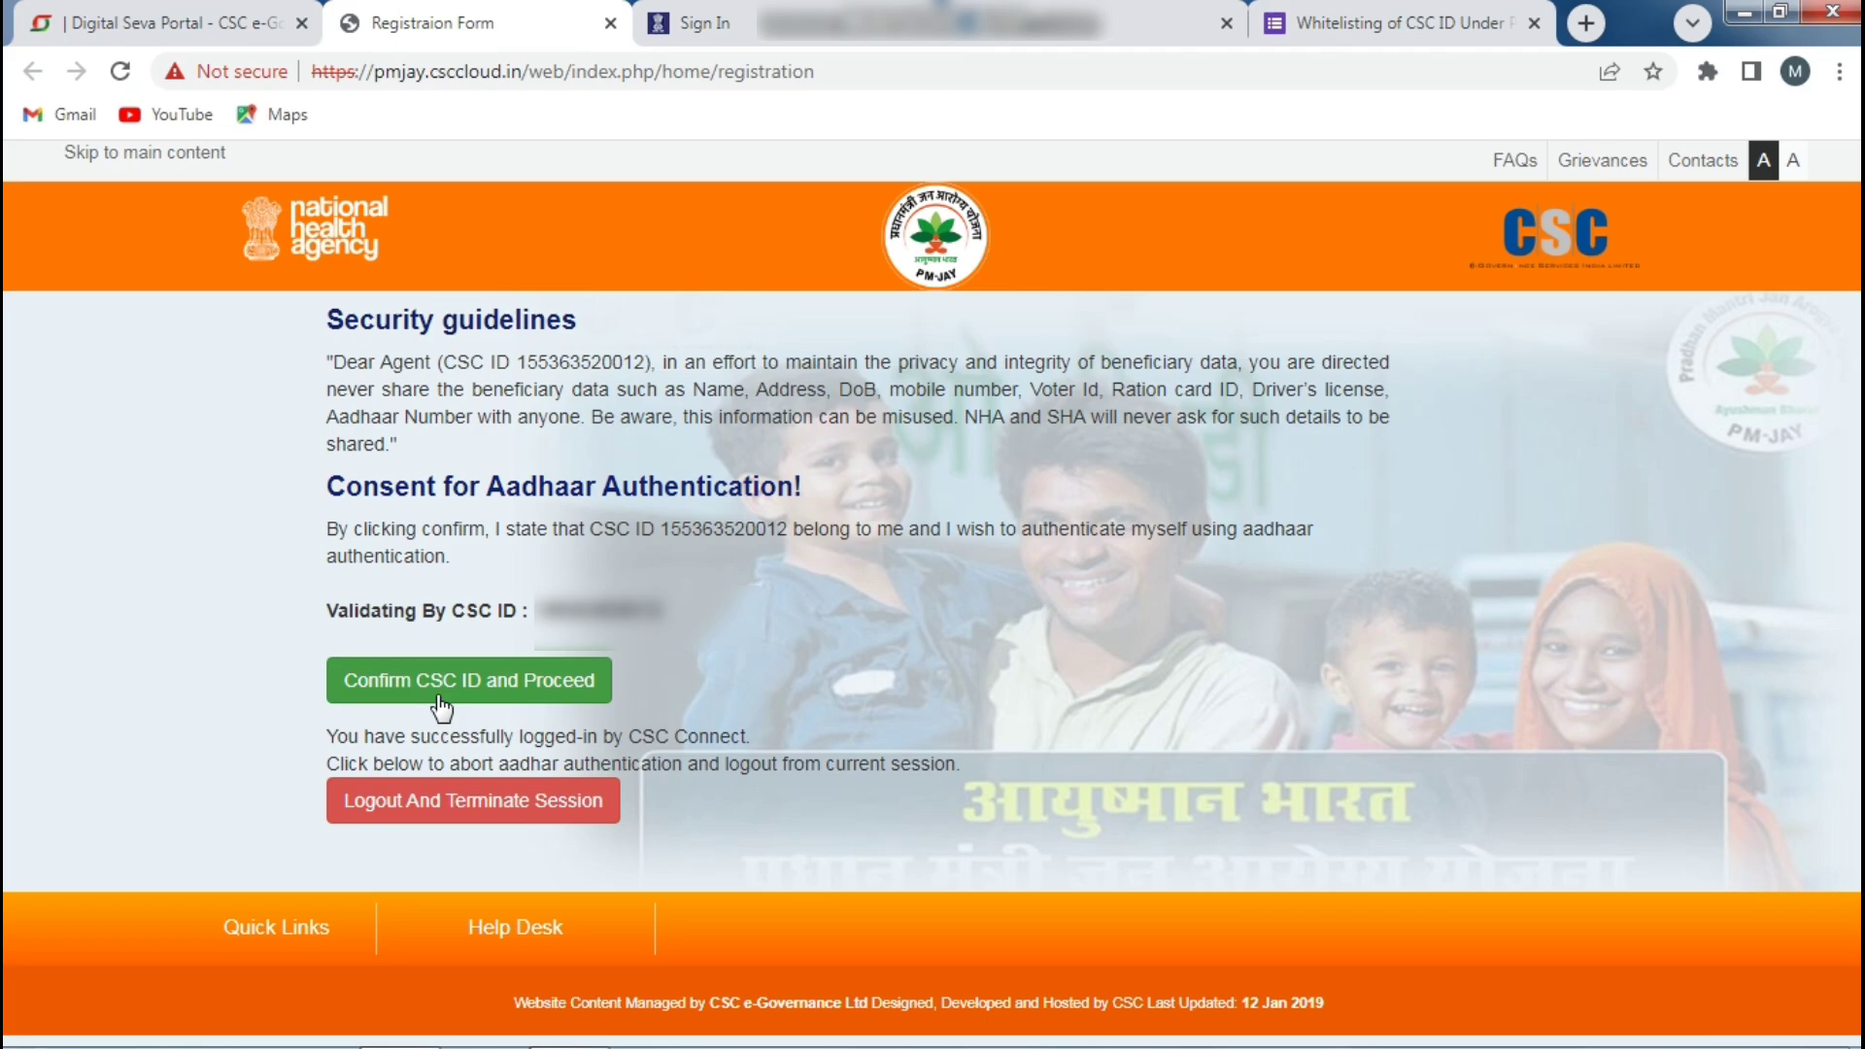
click(441, 698)
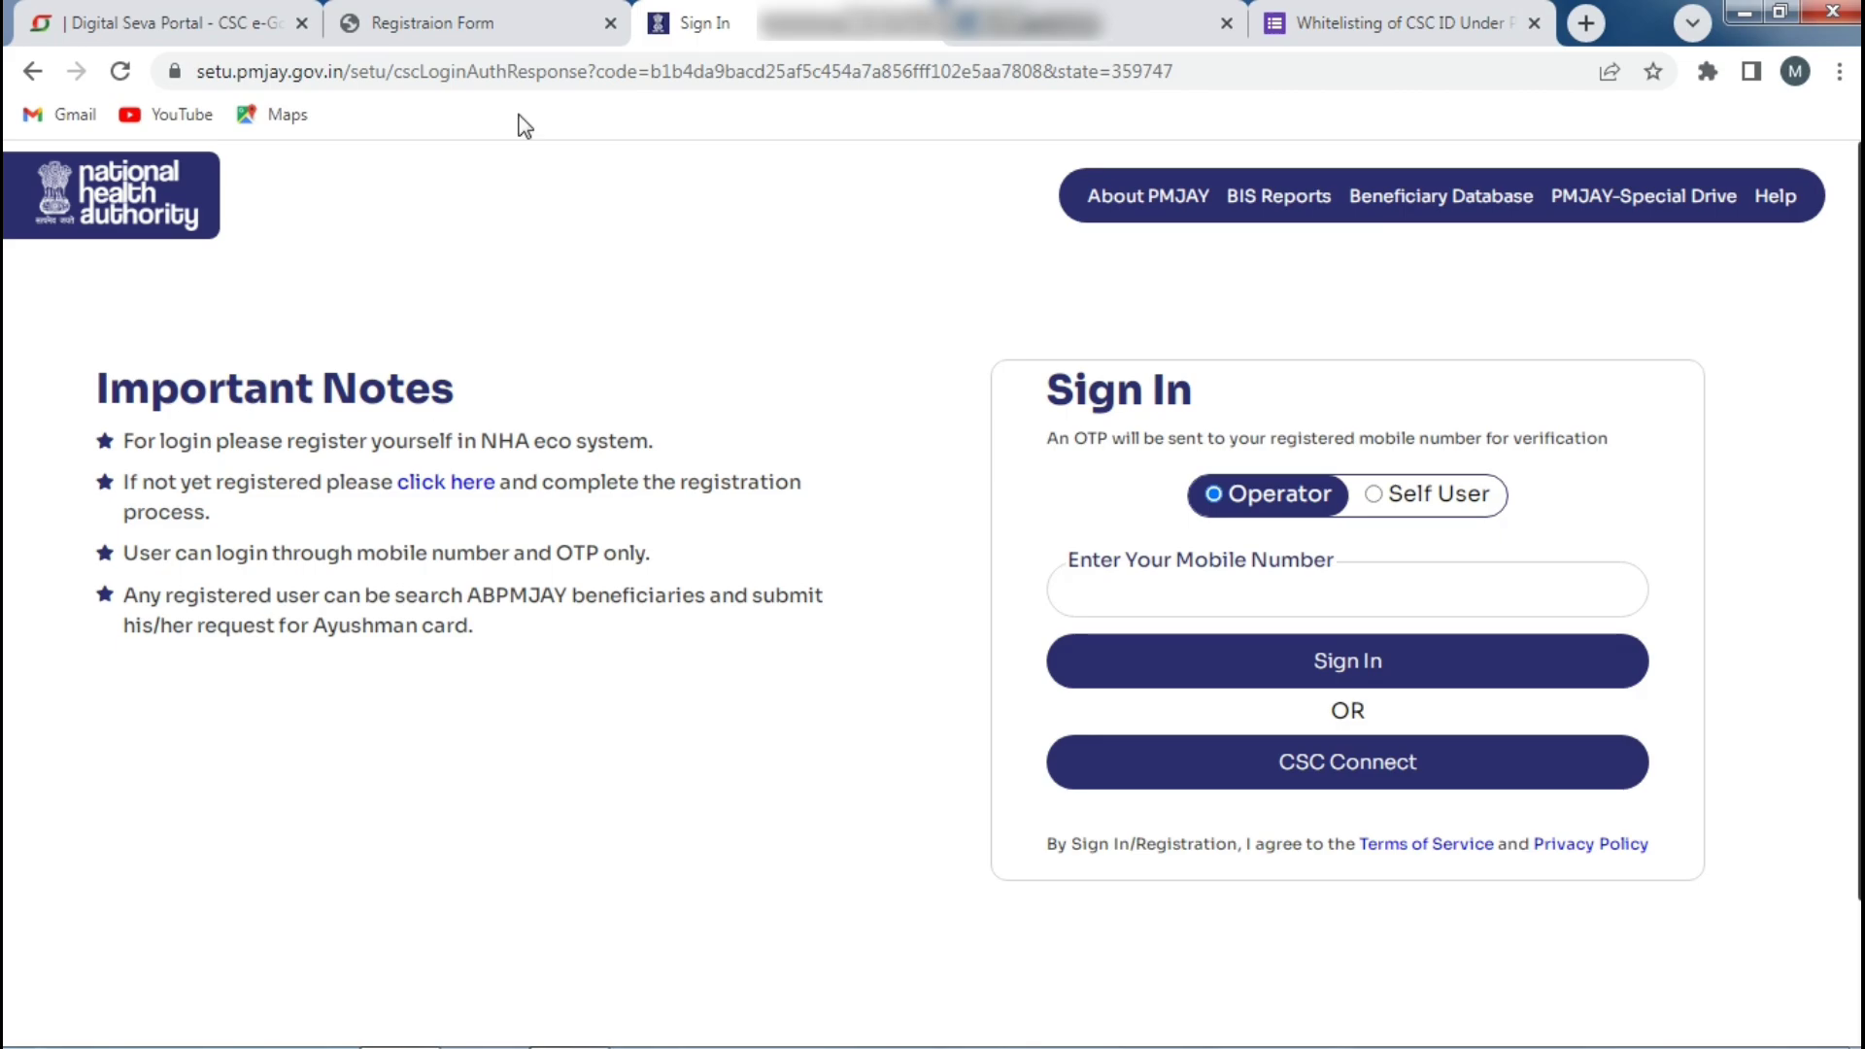
Open the "Whitelisting of CSC ID Under PMJAY BIS 2.0" form, check the Digital Guide Telegram channel, and return to the form
click(1389, 24)
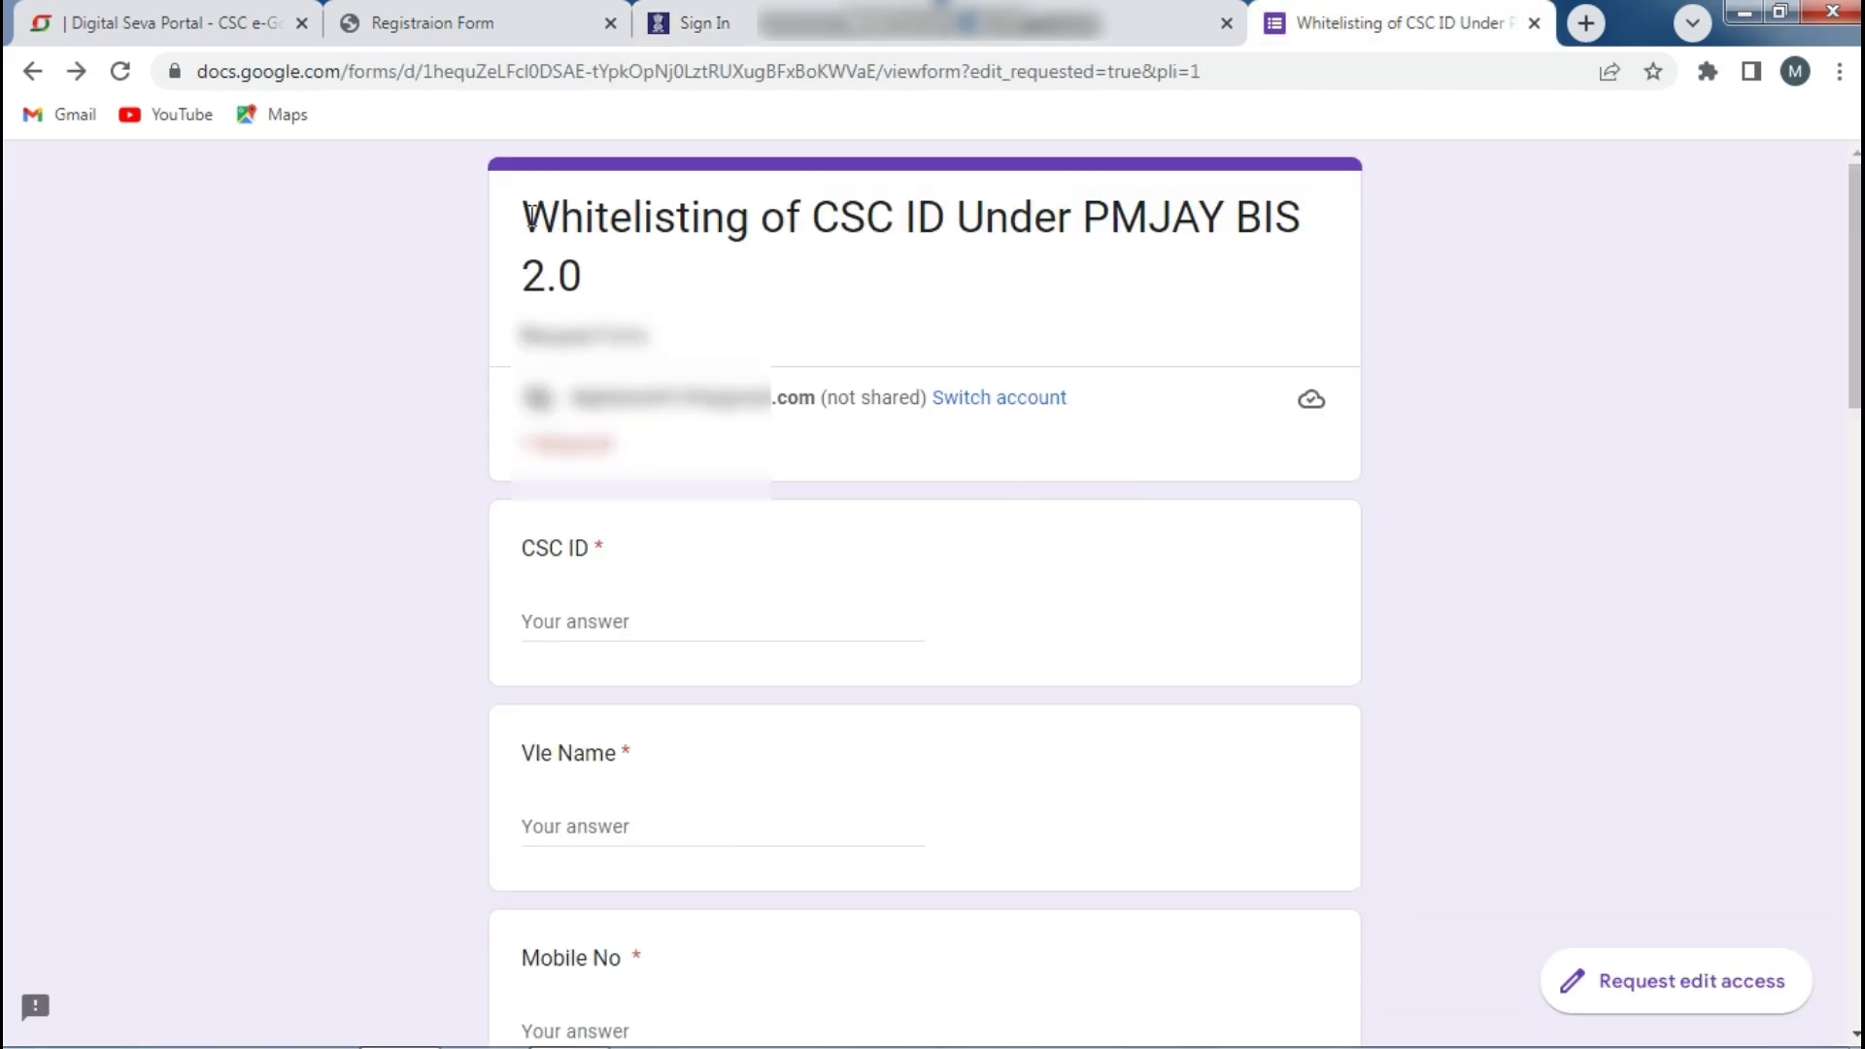
drag(531, 215, 865, 295)
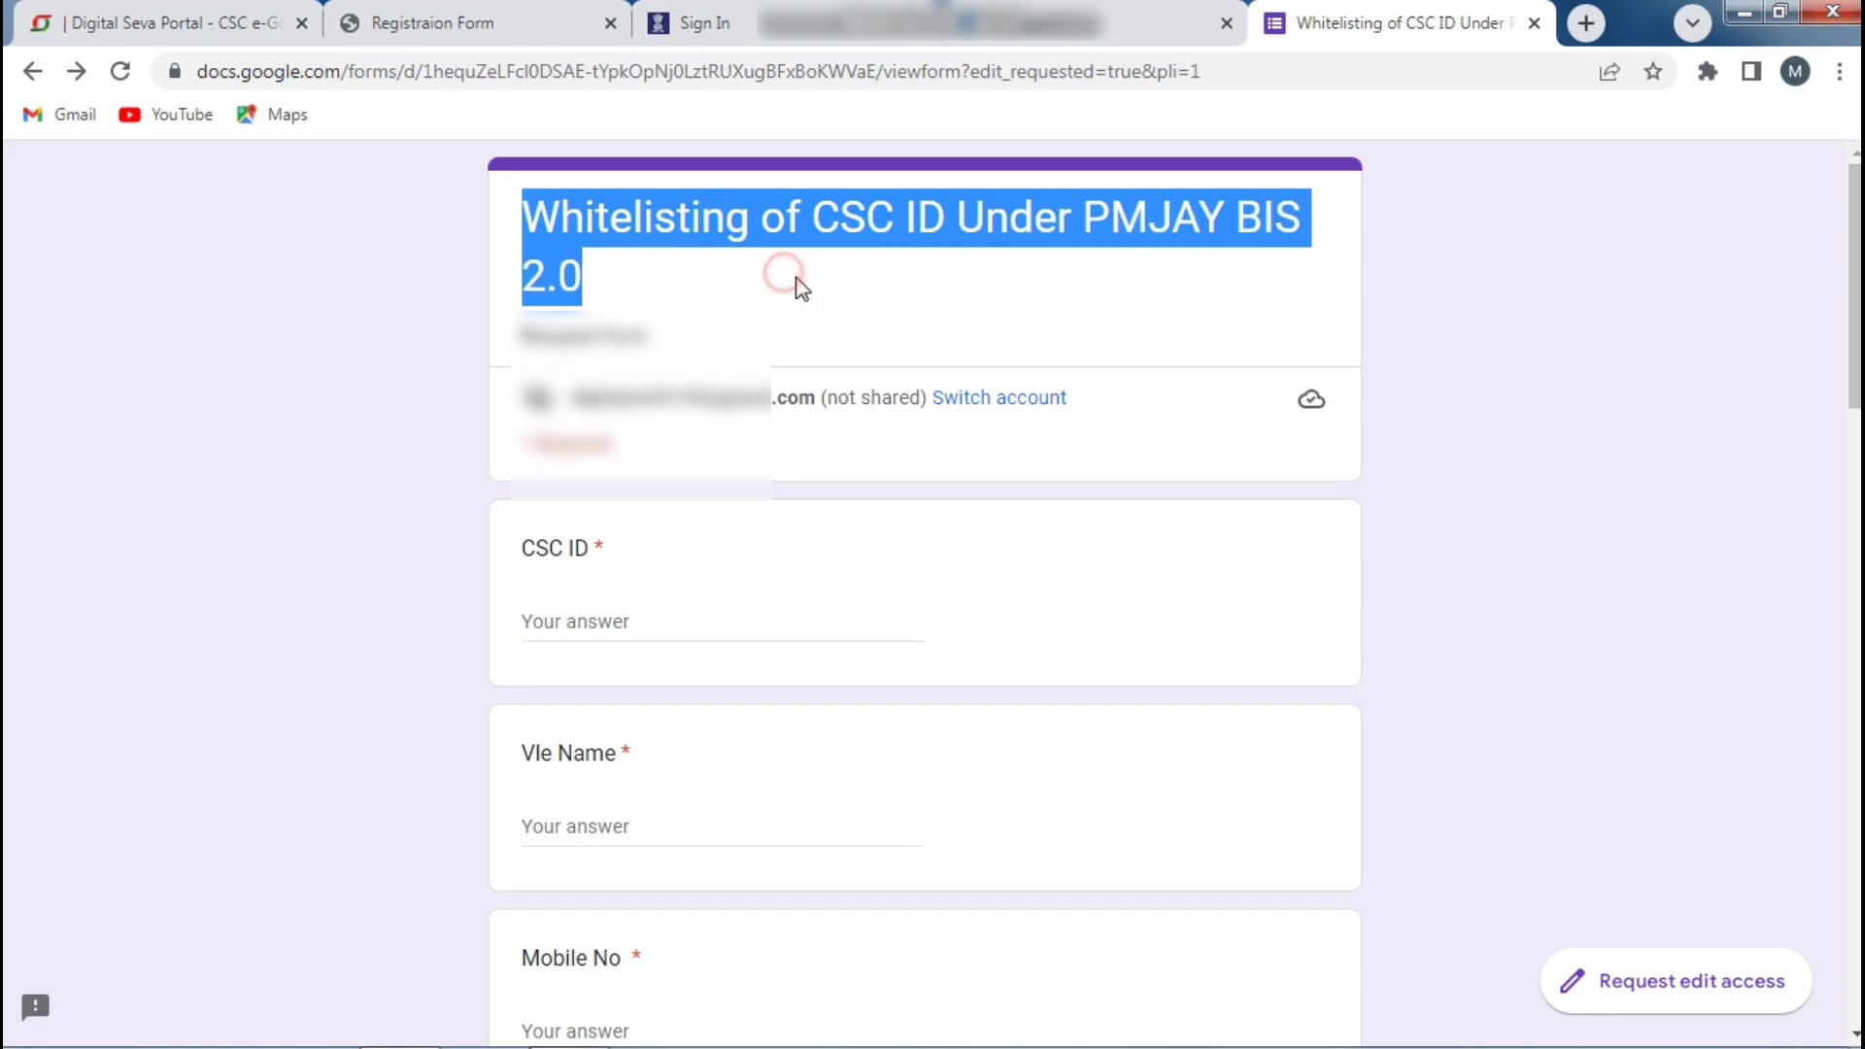
click(768, 292)
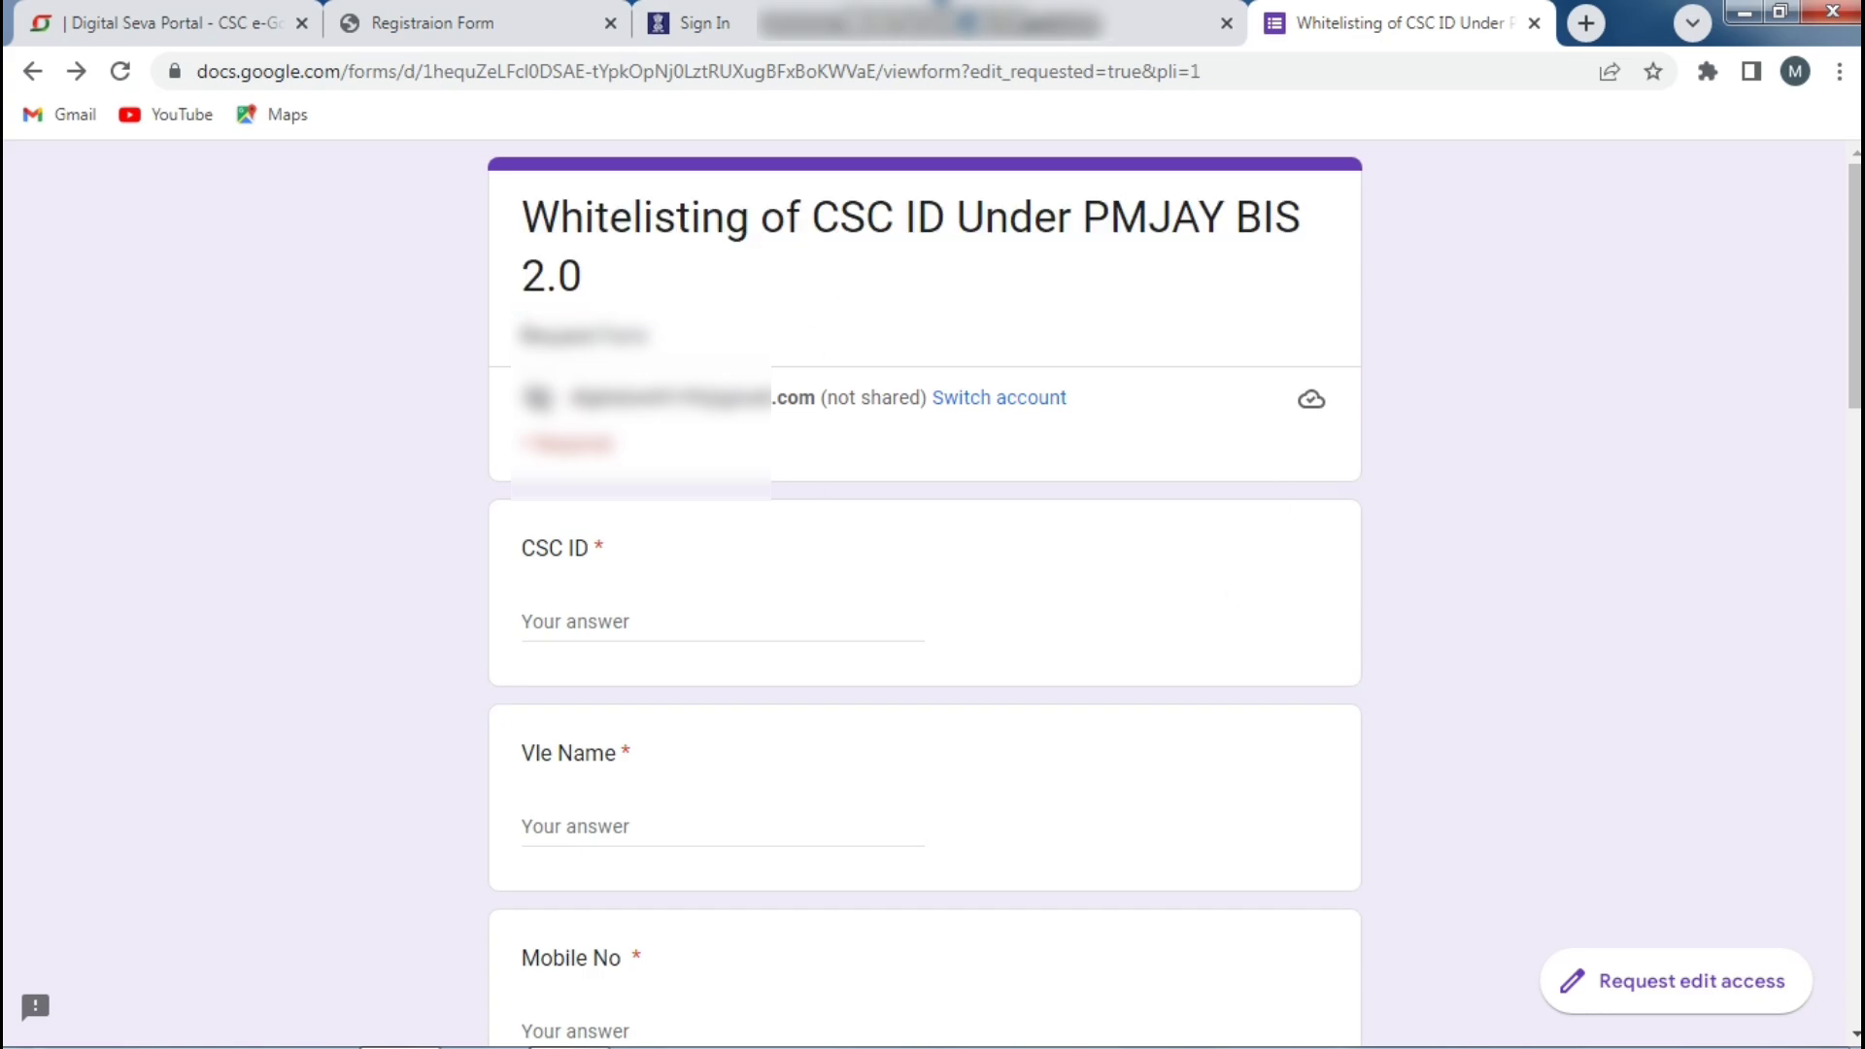
mouse_move(1855, 286)
mouse_down()
mouse_move(1856, 909)
mouse_move(1856, 289)
mouse_up()
click(971, 23)
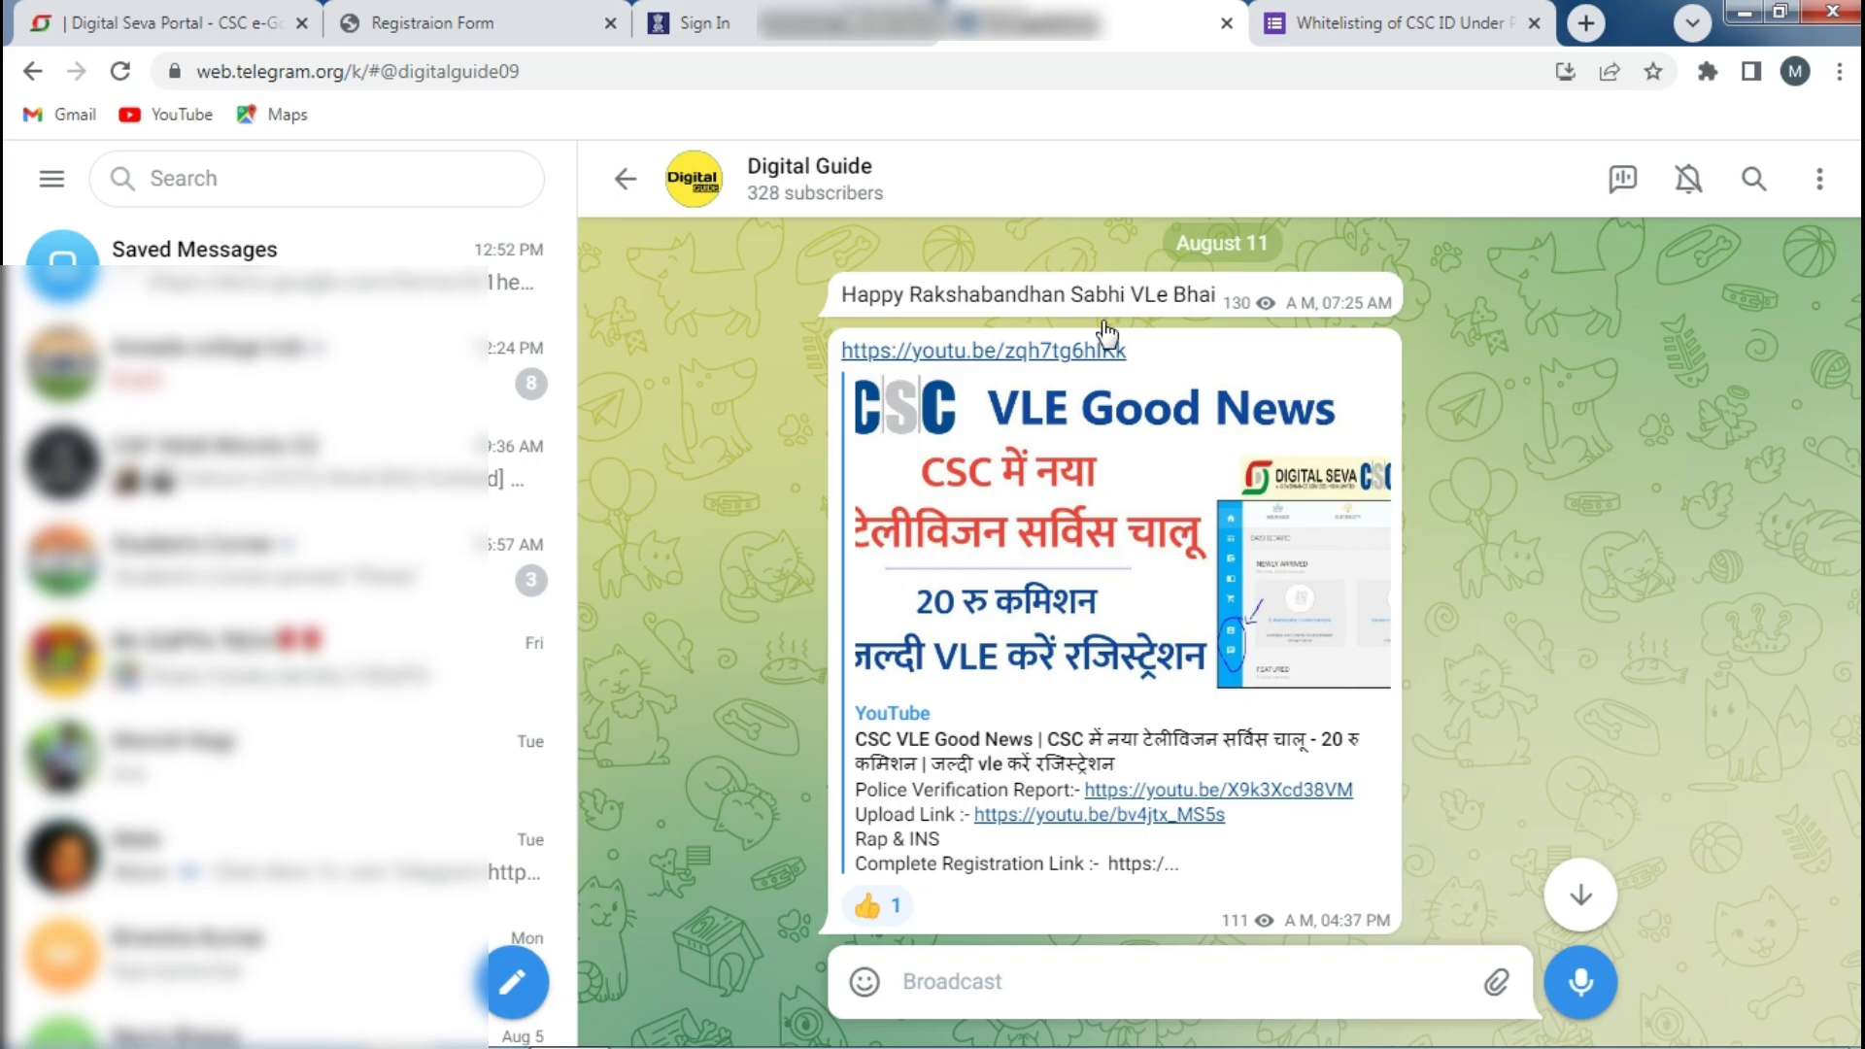
click(1384, 29)
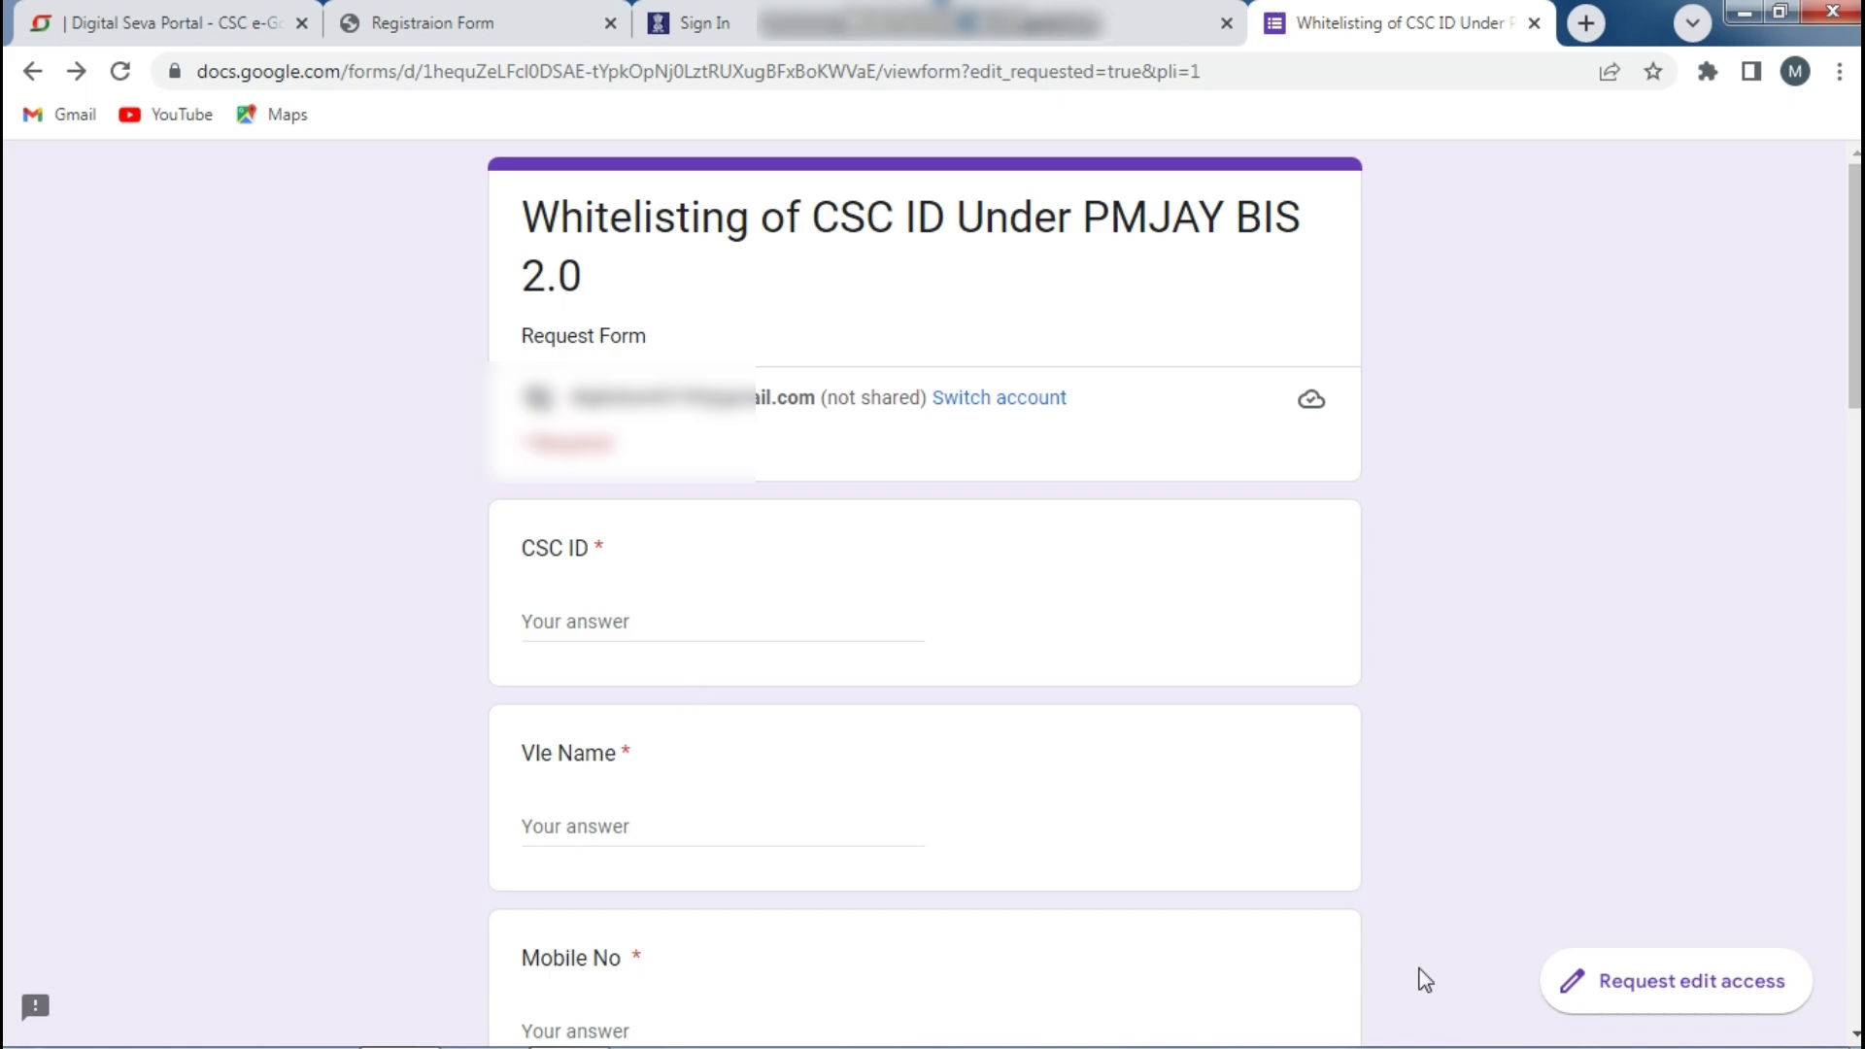
Go through the CSC ID, Vle Name, Mobile No and E-Mail questions of the whitelisting form without entering answers
click(568, 633)
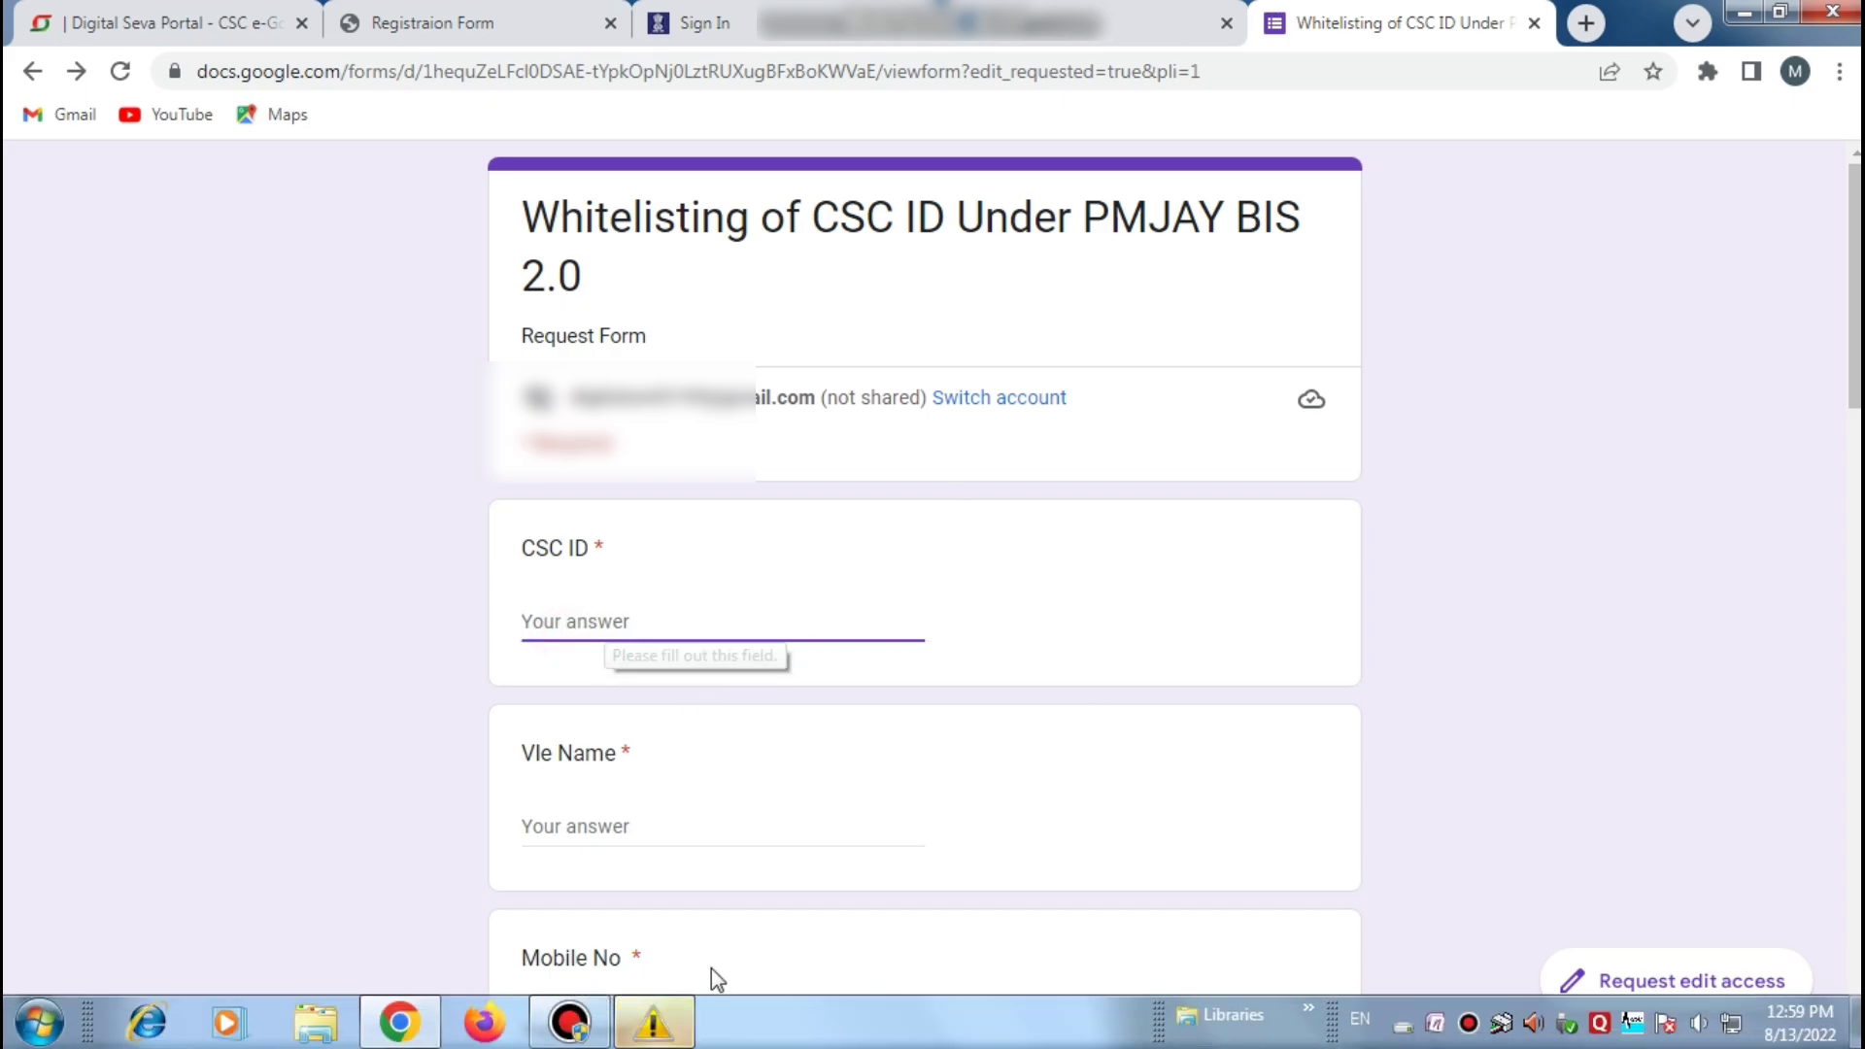
click(653, 1022)
click(1100, 615)
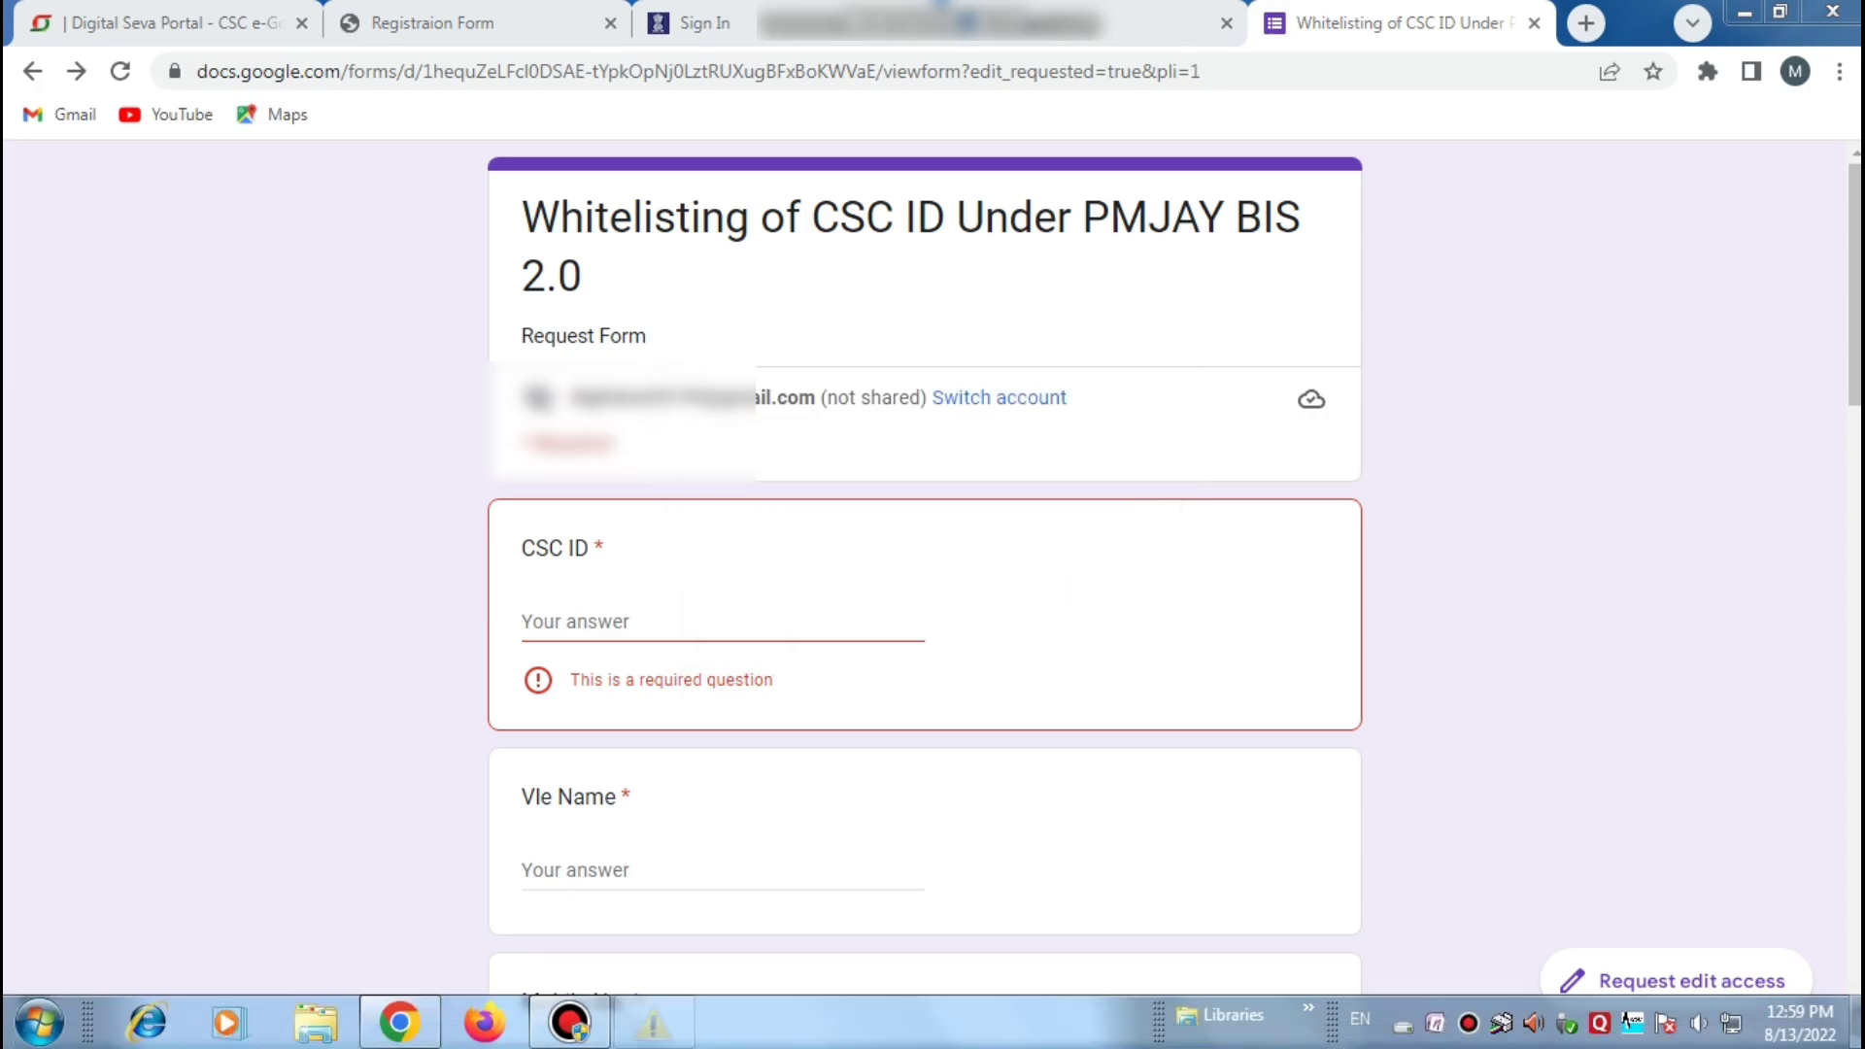
scroll(546, 437, down, 5)
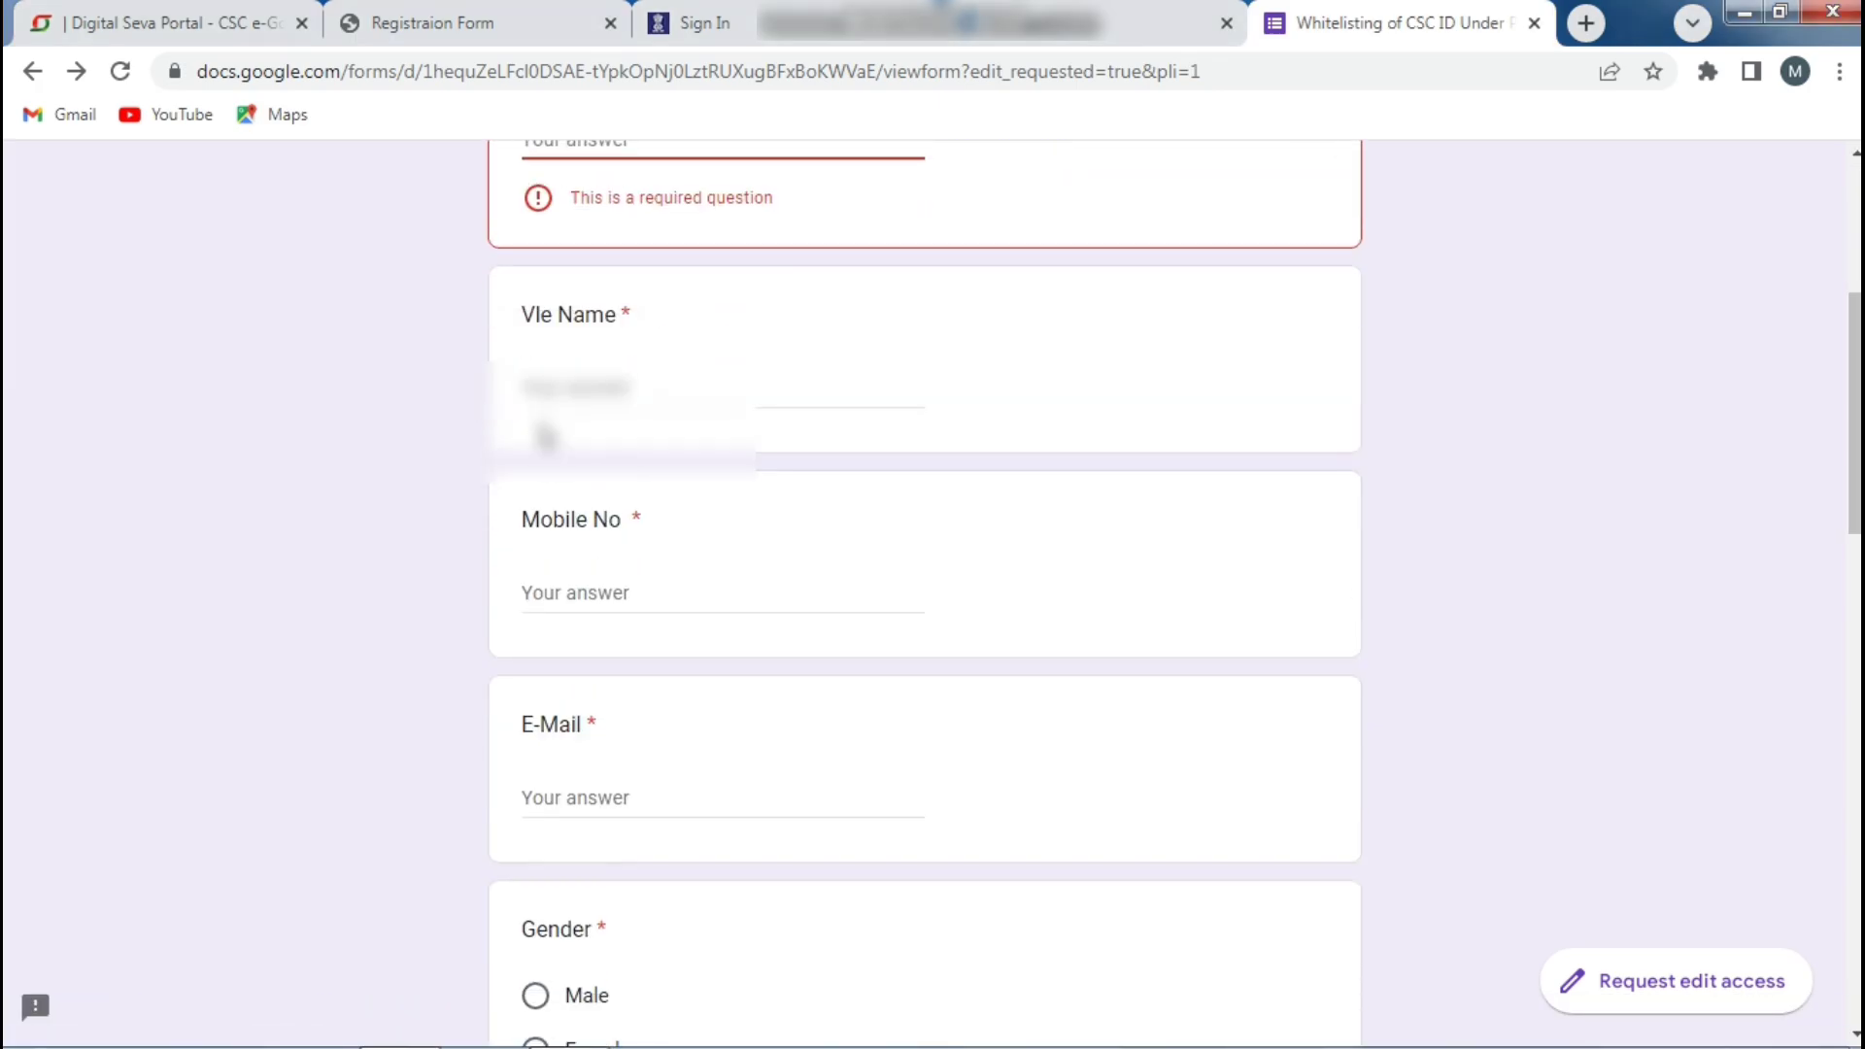
click(544, 393)
key(ctrl+v)
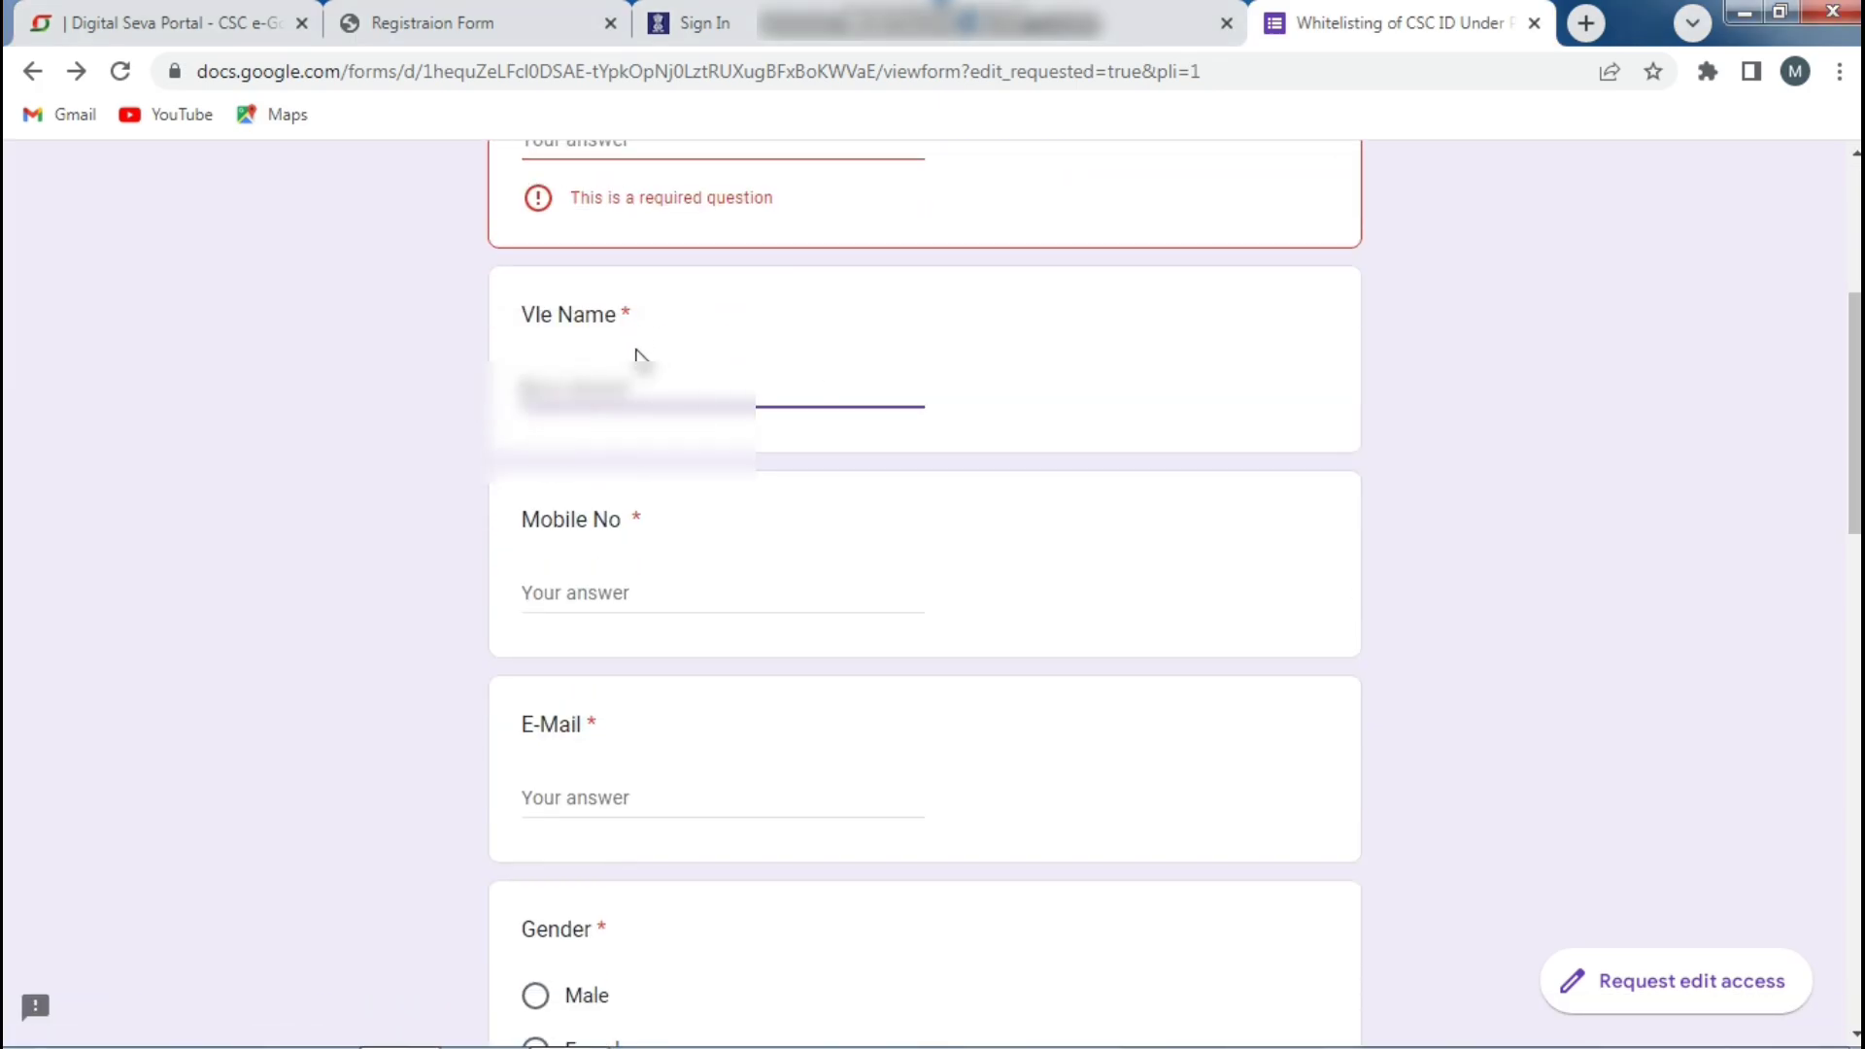
click(608, 590)
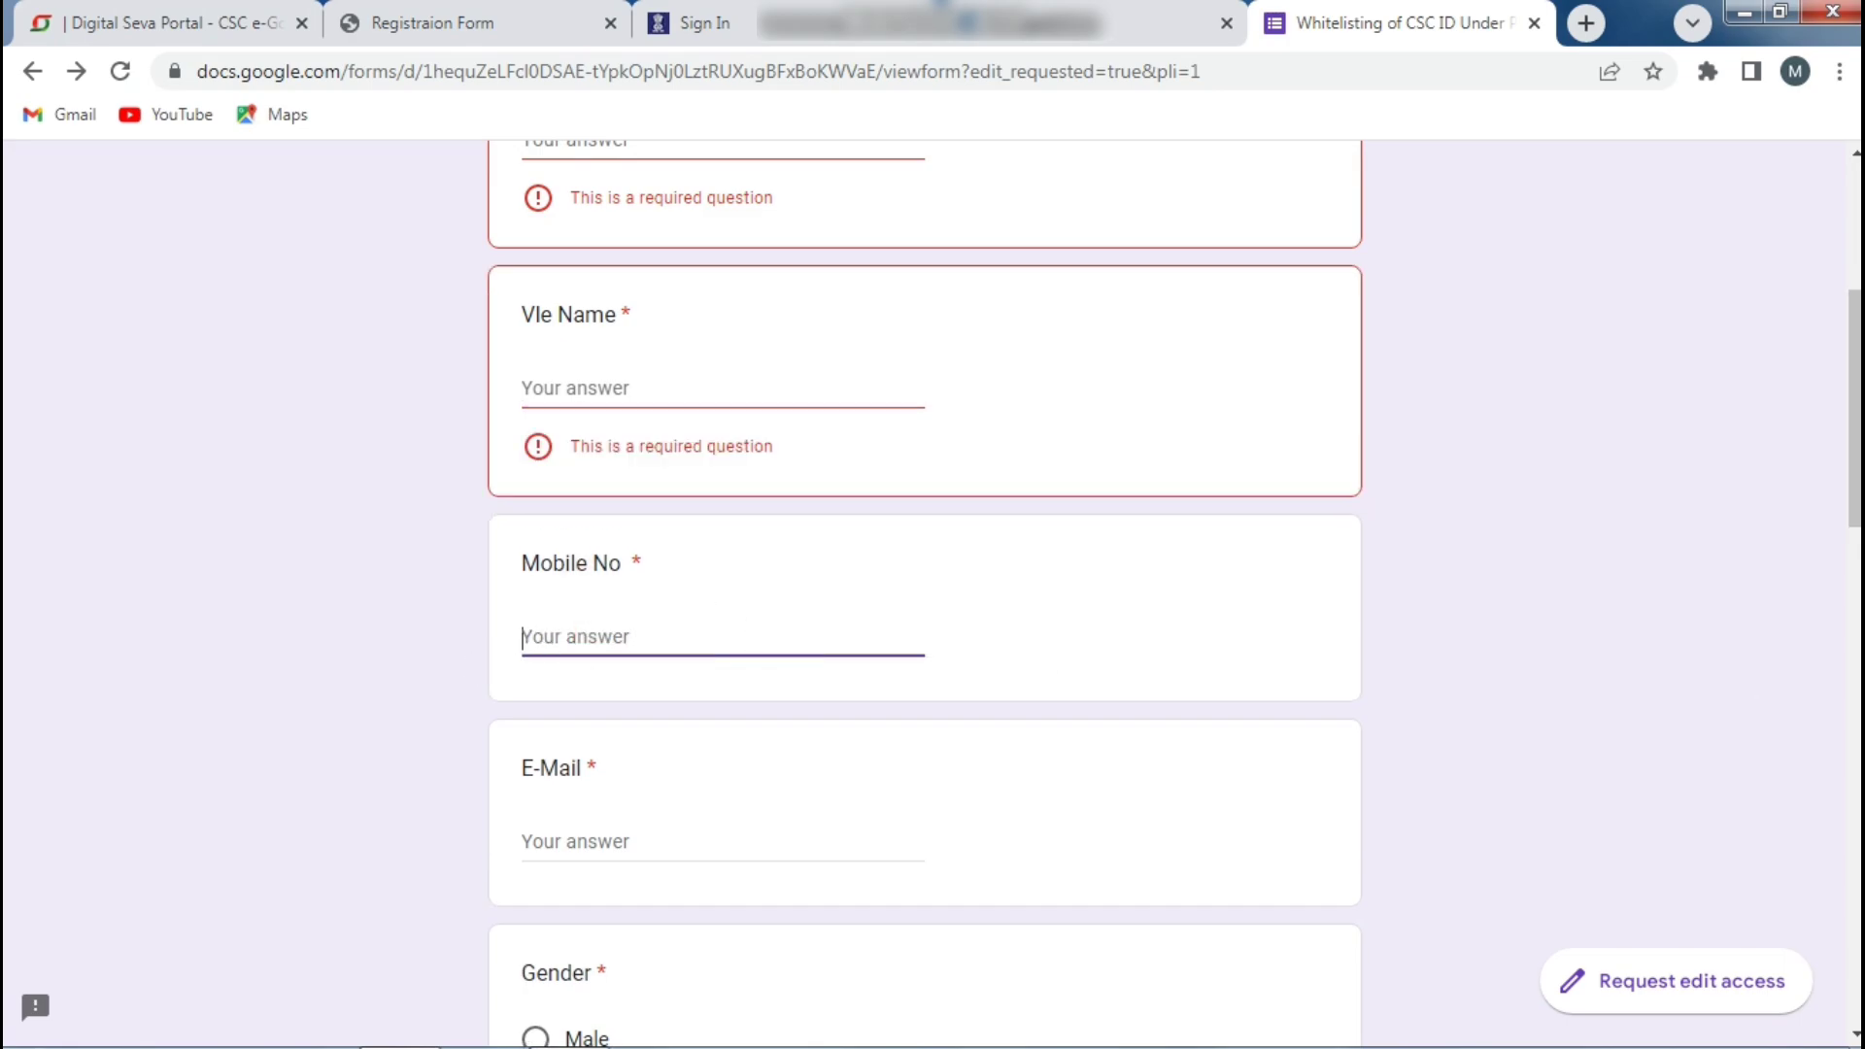
scroll(1512, 534, down, 2)
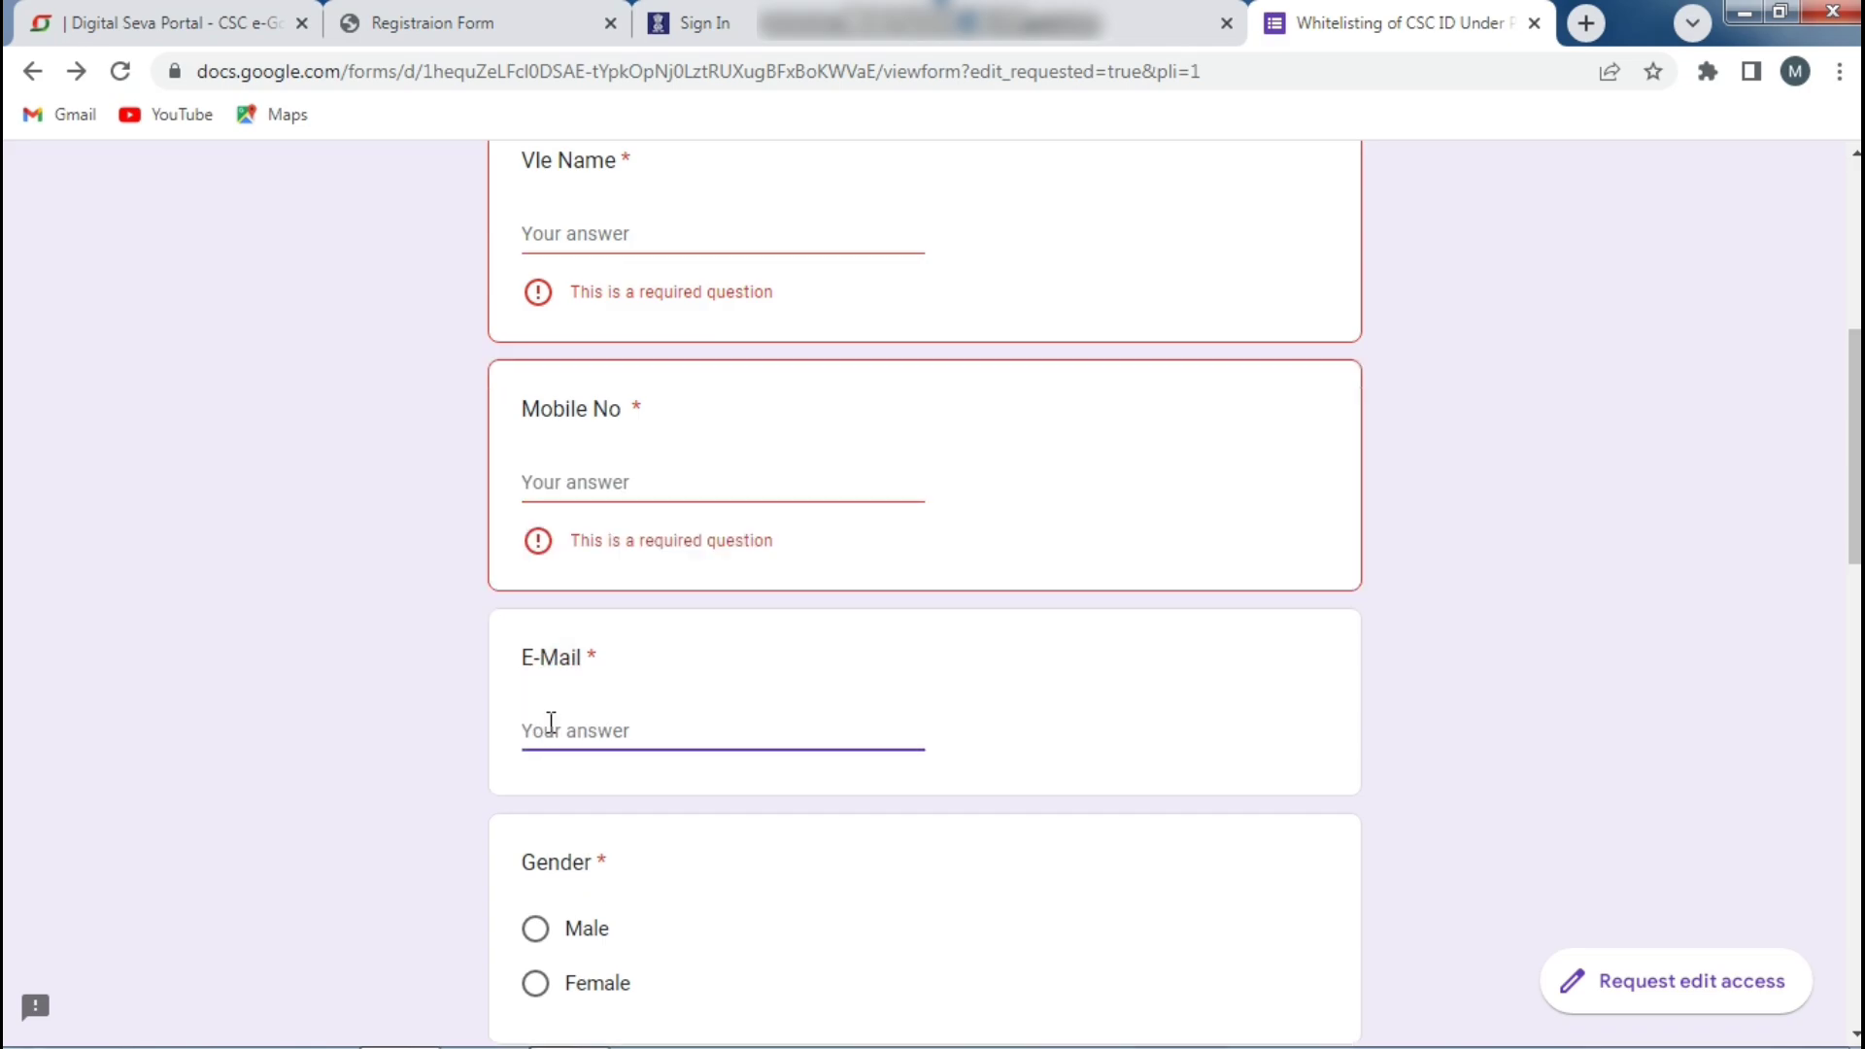
Answer the Gender question with Male
drag(1856, 447, 1855, 534)
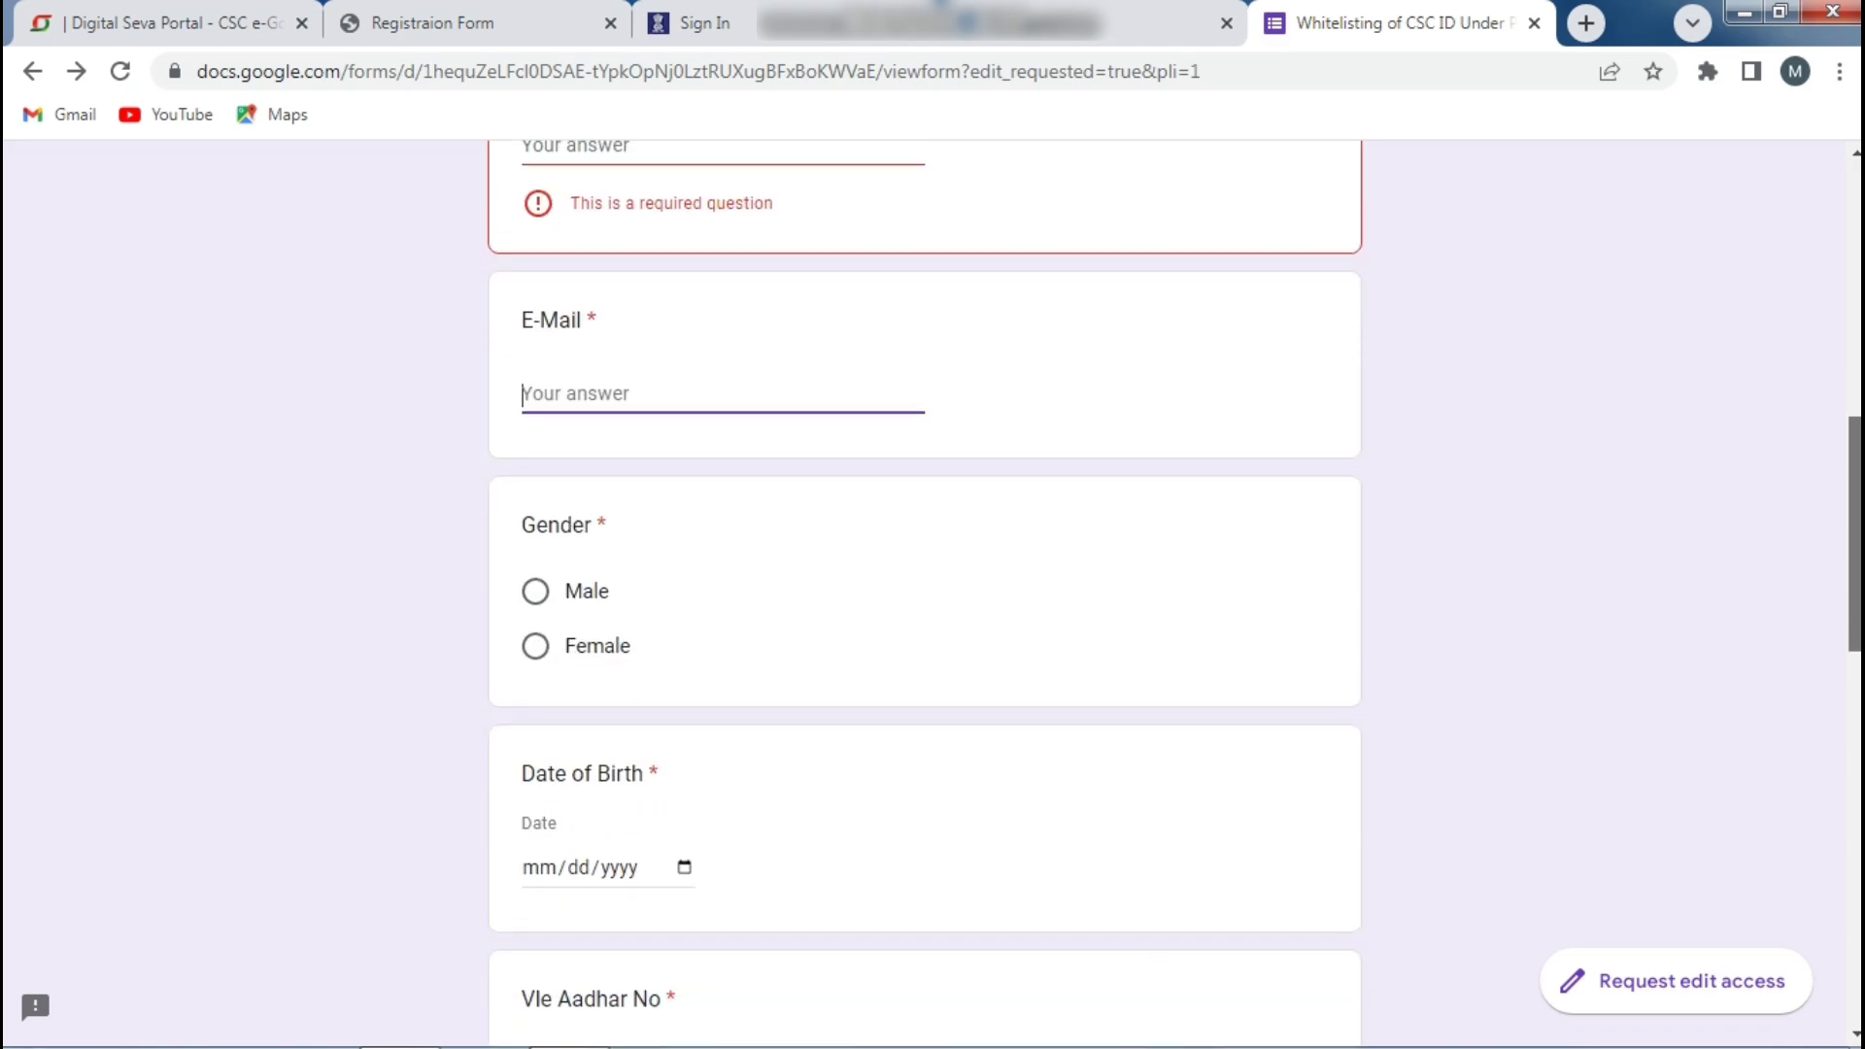
click(536, 593)
click(549, 643)
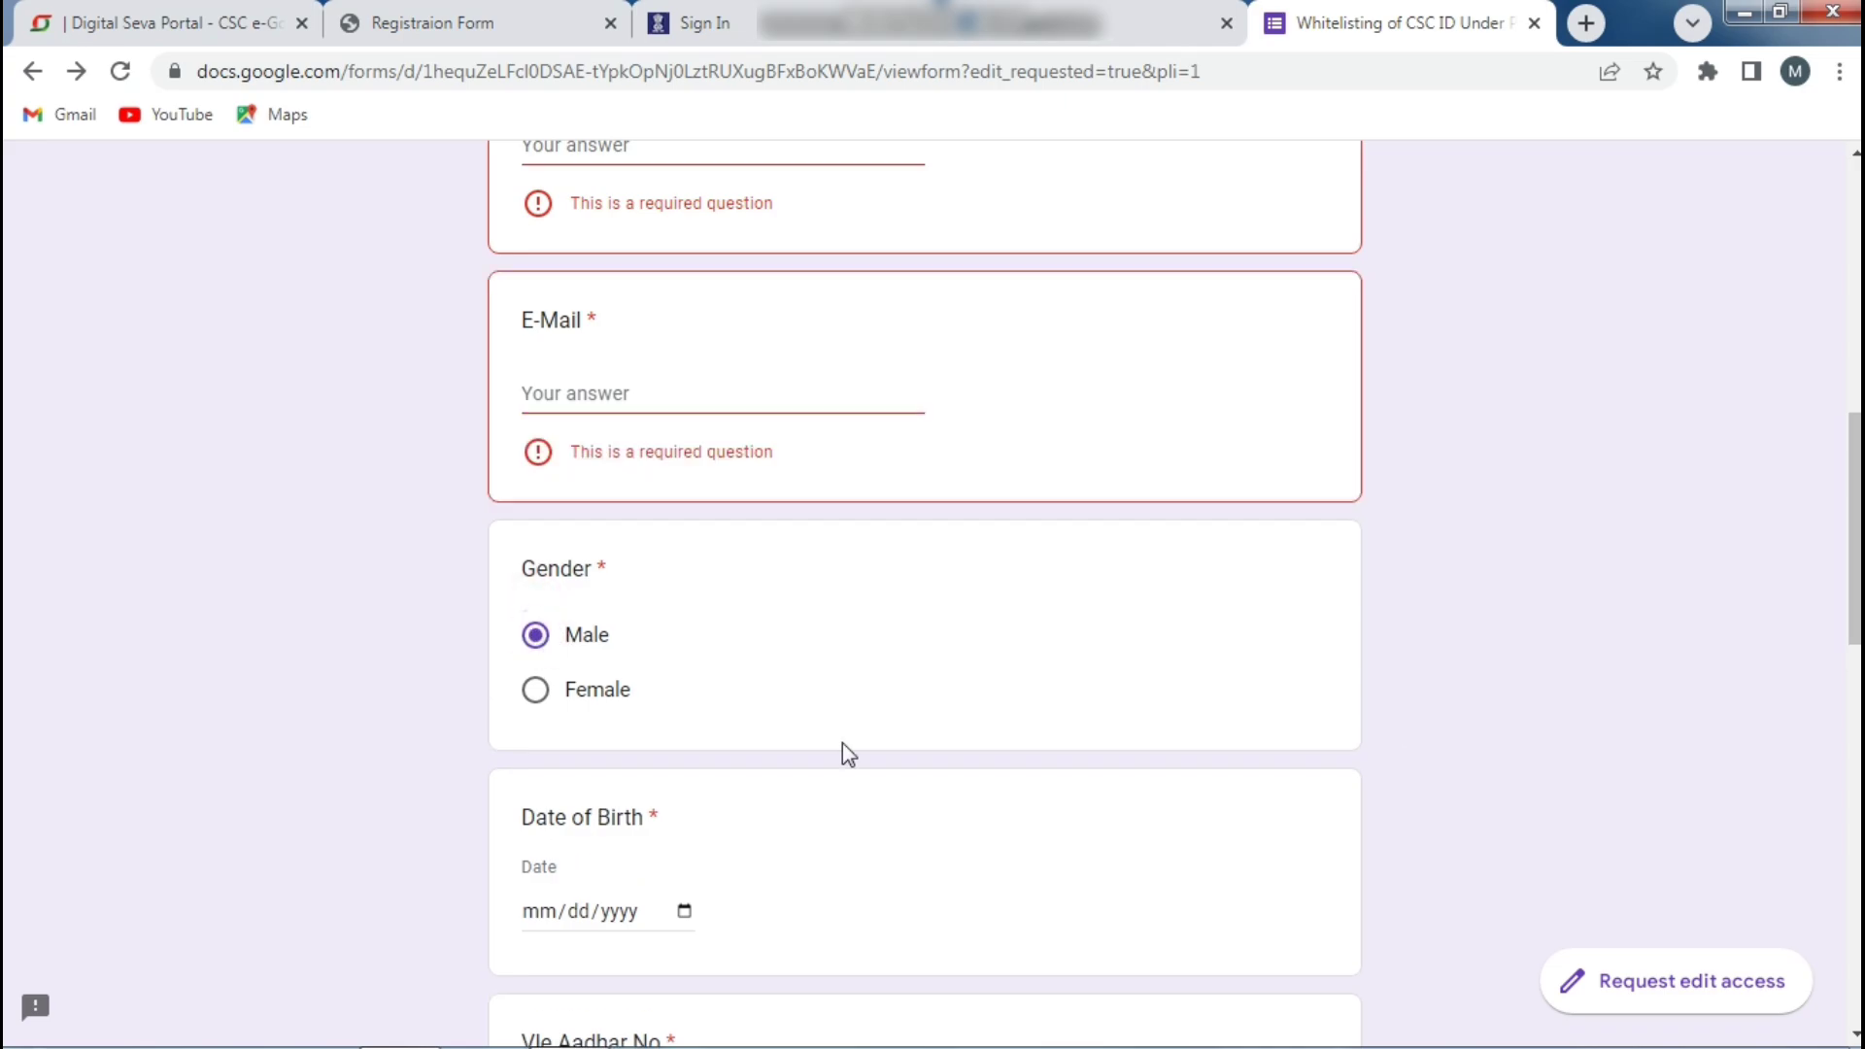
Examine the Date of Birth and Vle Aadhar No questions without filling them in
drag(1856, 529, 1856, 583)
scroll(649, 641, down, 2)
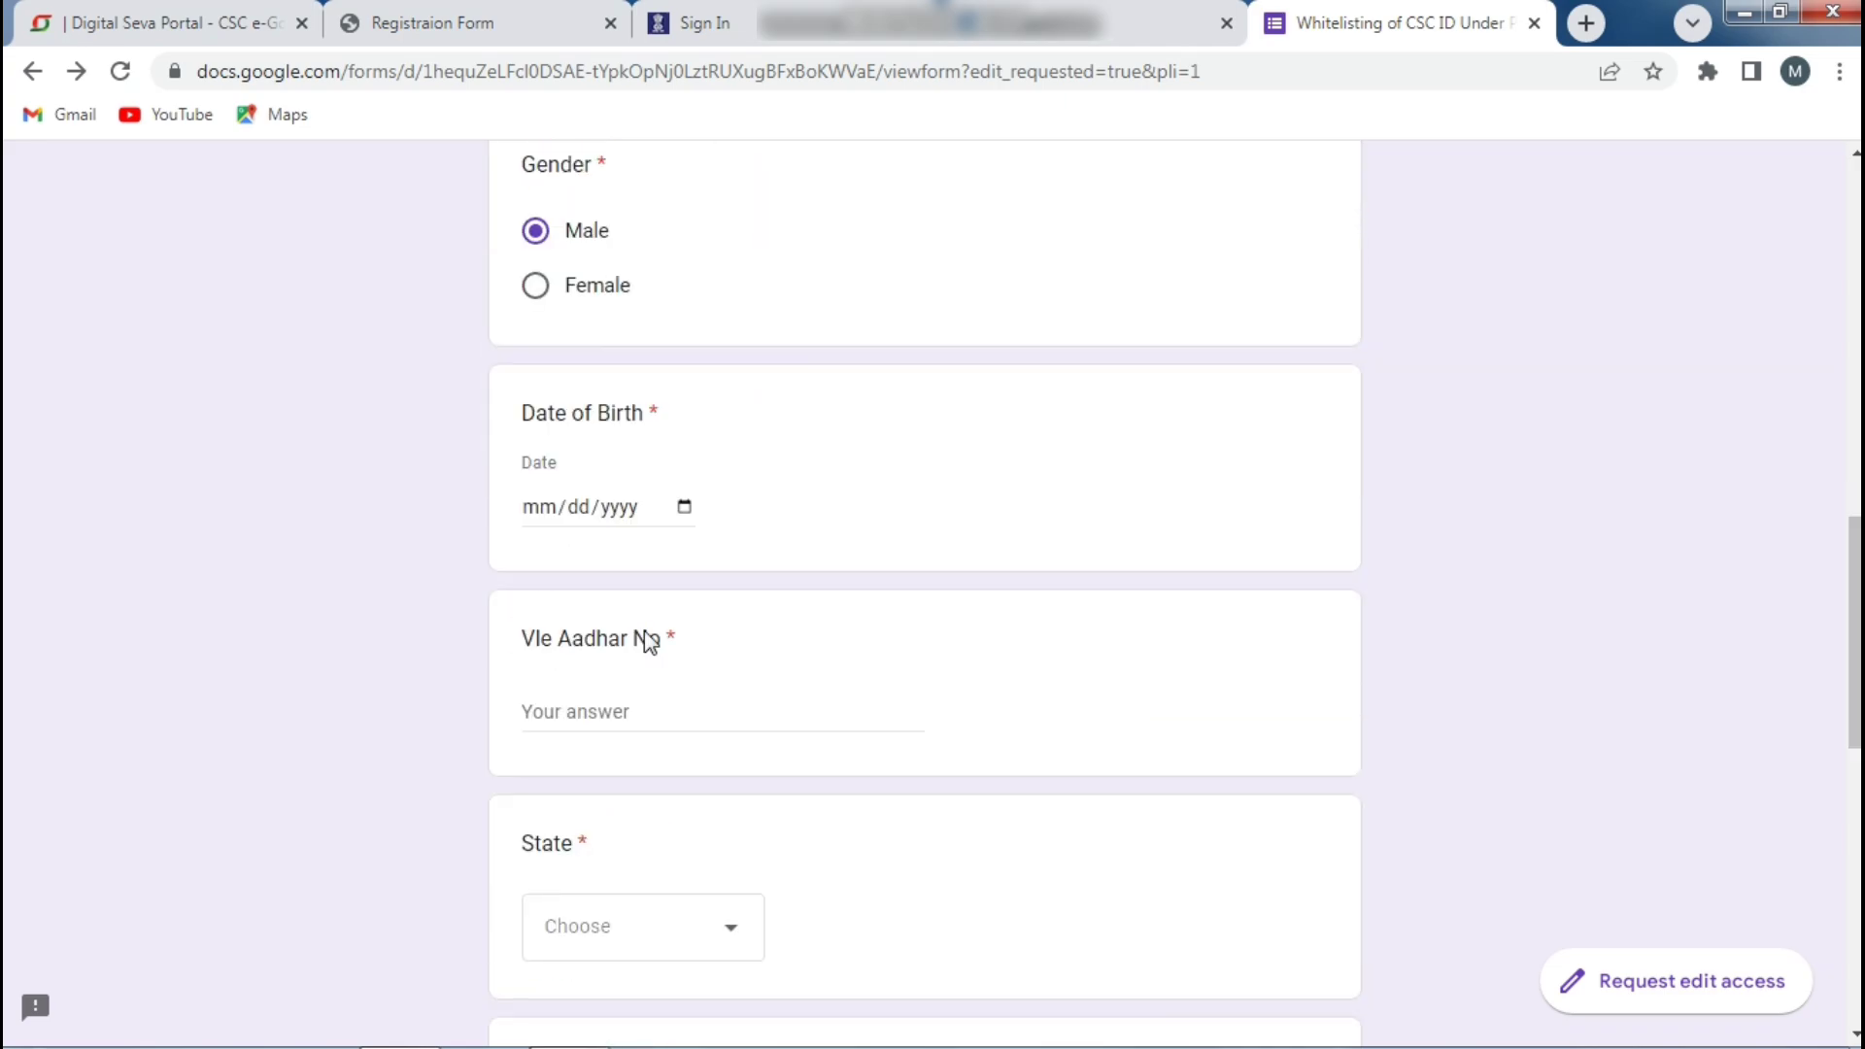
click(537, 507)
click(563, 695)
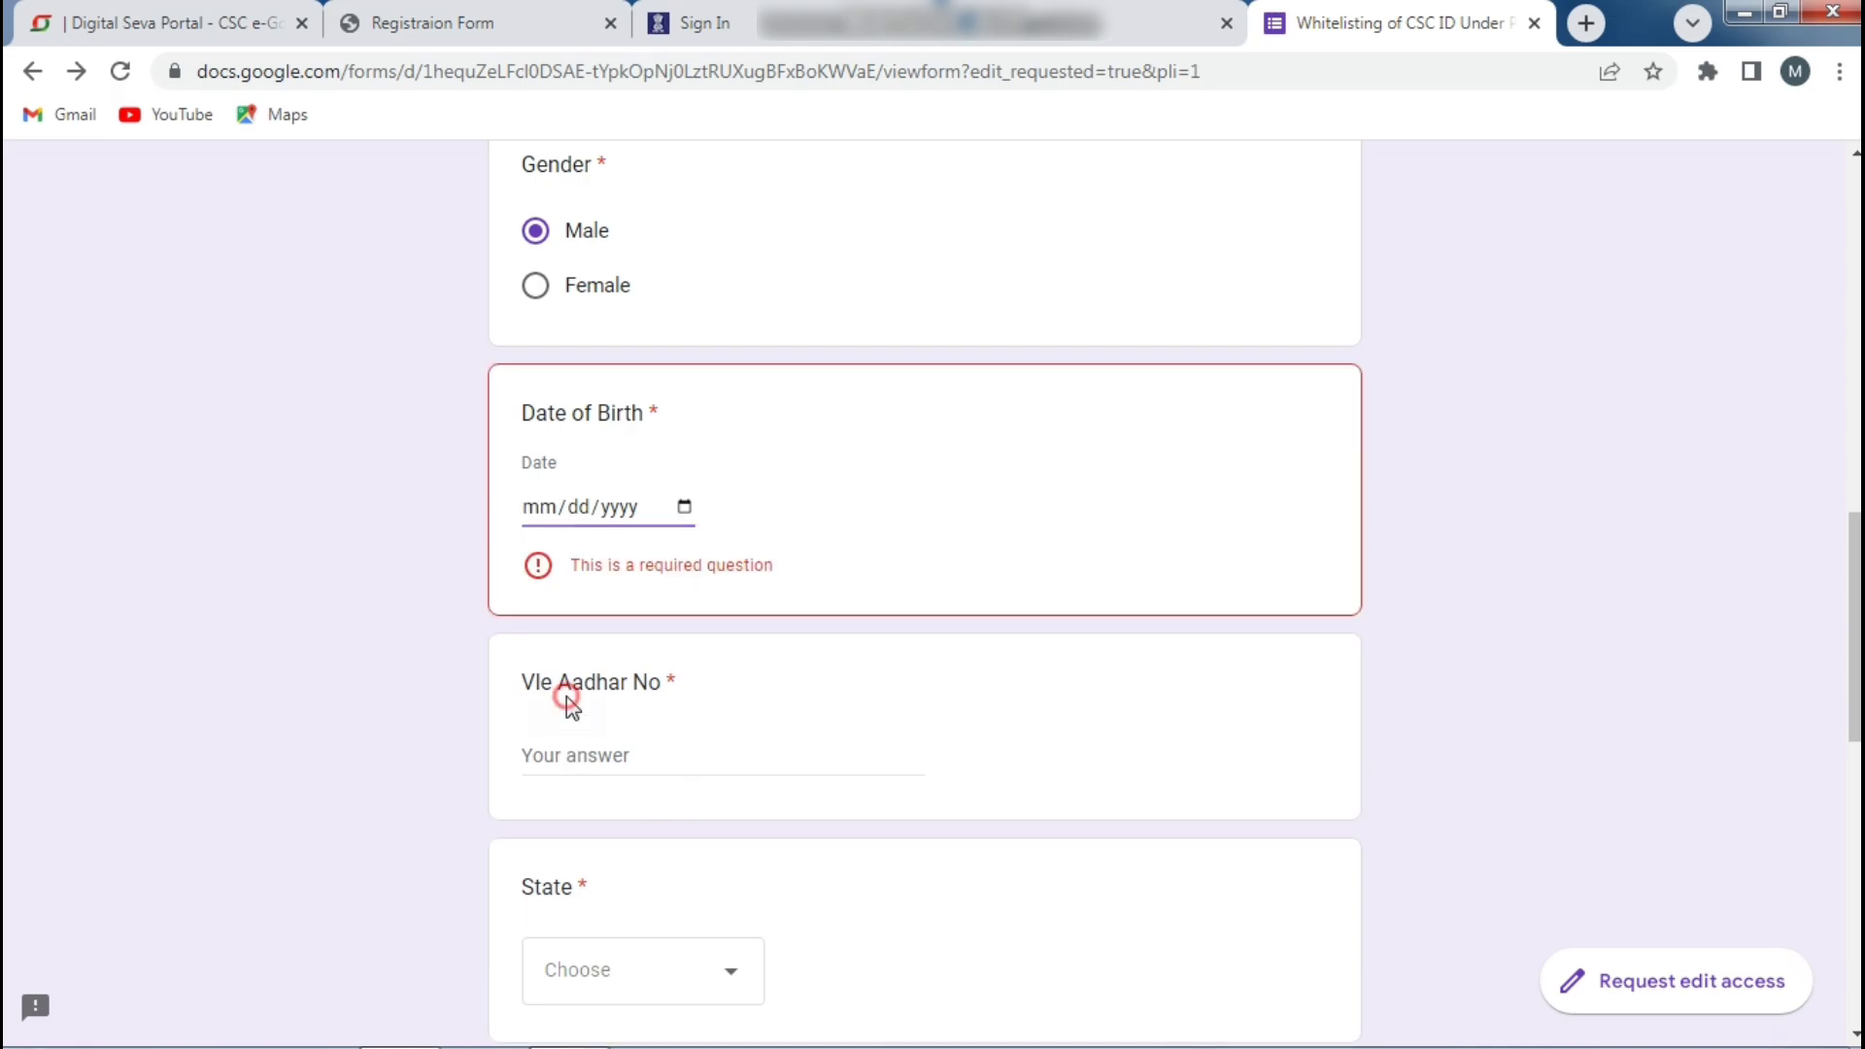
Examine the State, District, Block and Panchyat questions, highlighting their labels one after another
click(1846, 763)
drag(631, 475, 505, 482)
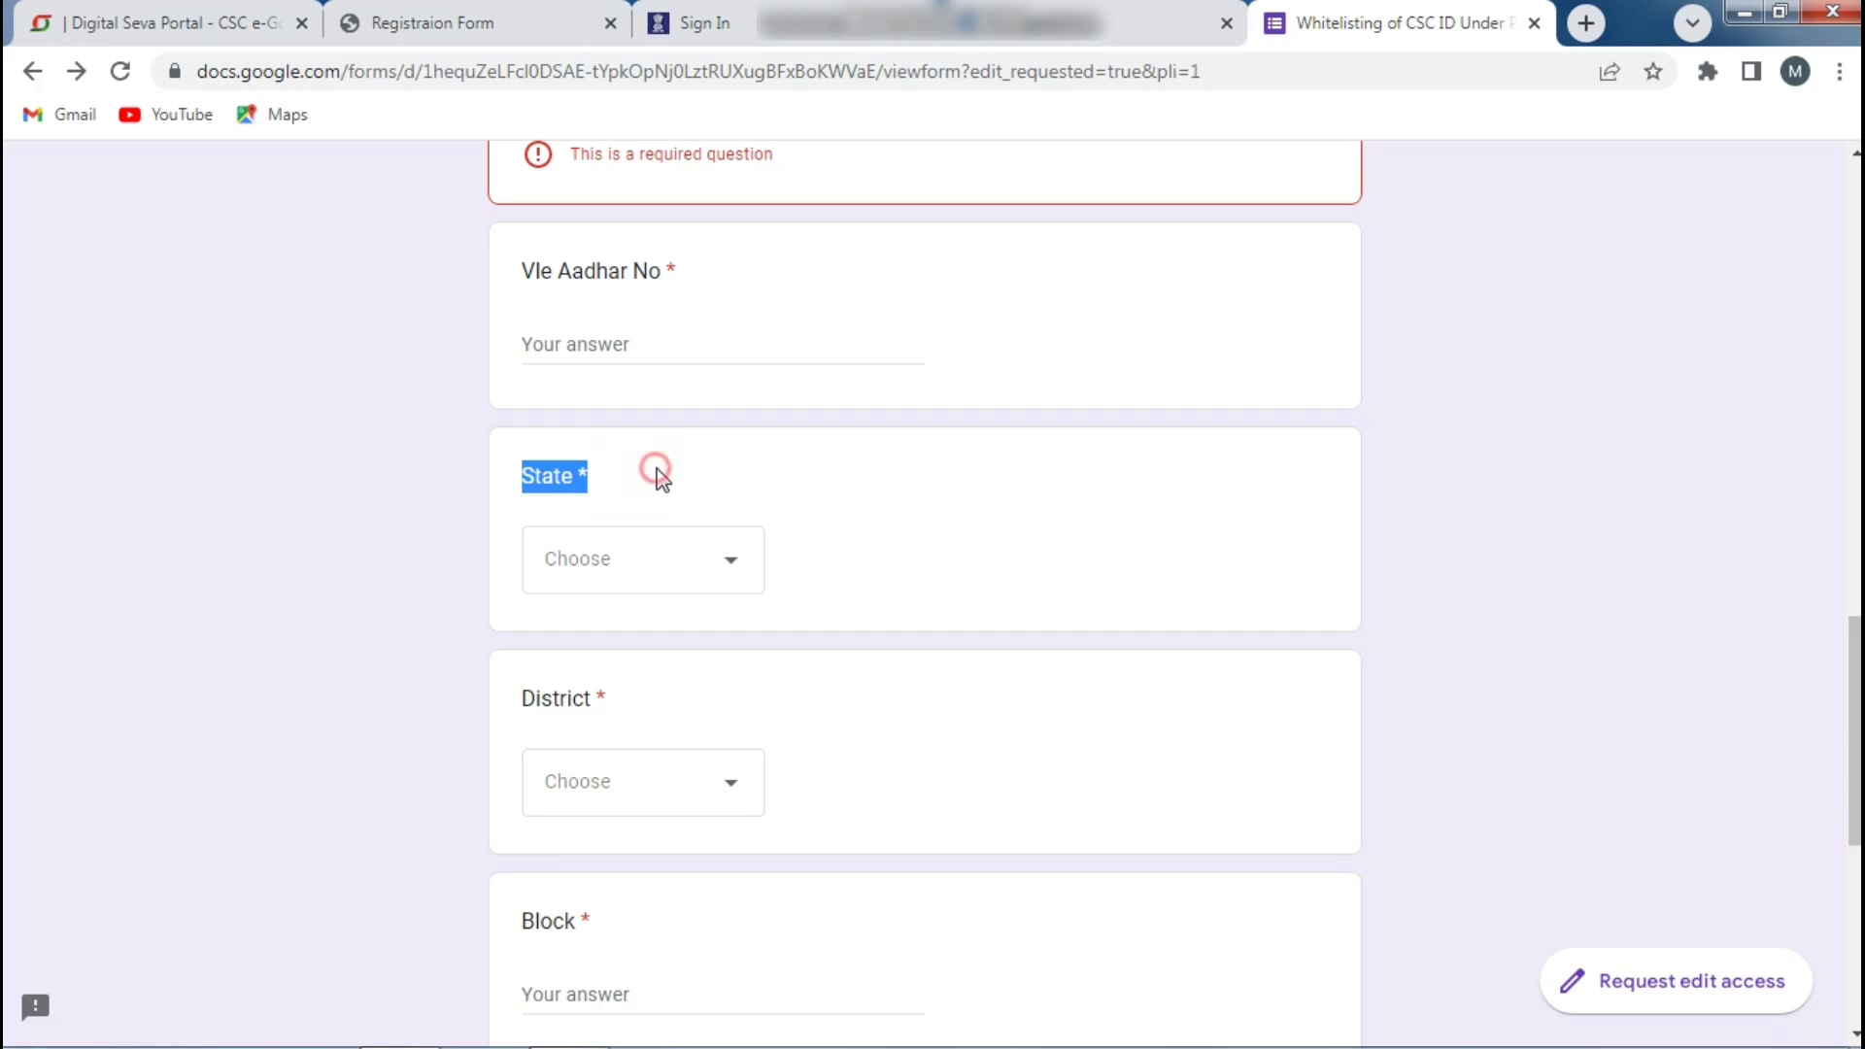
click(567, 492)
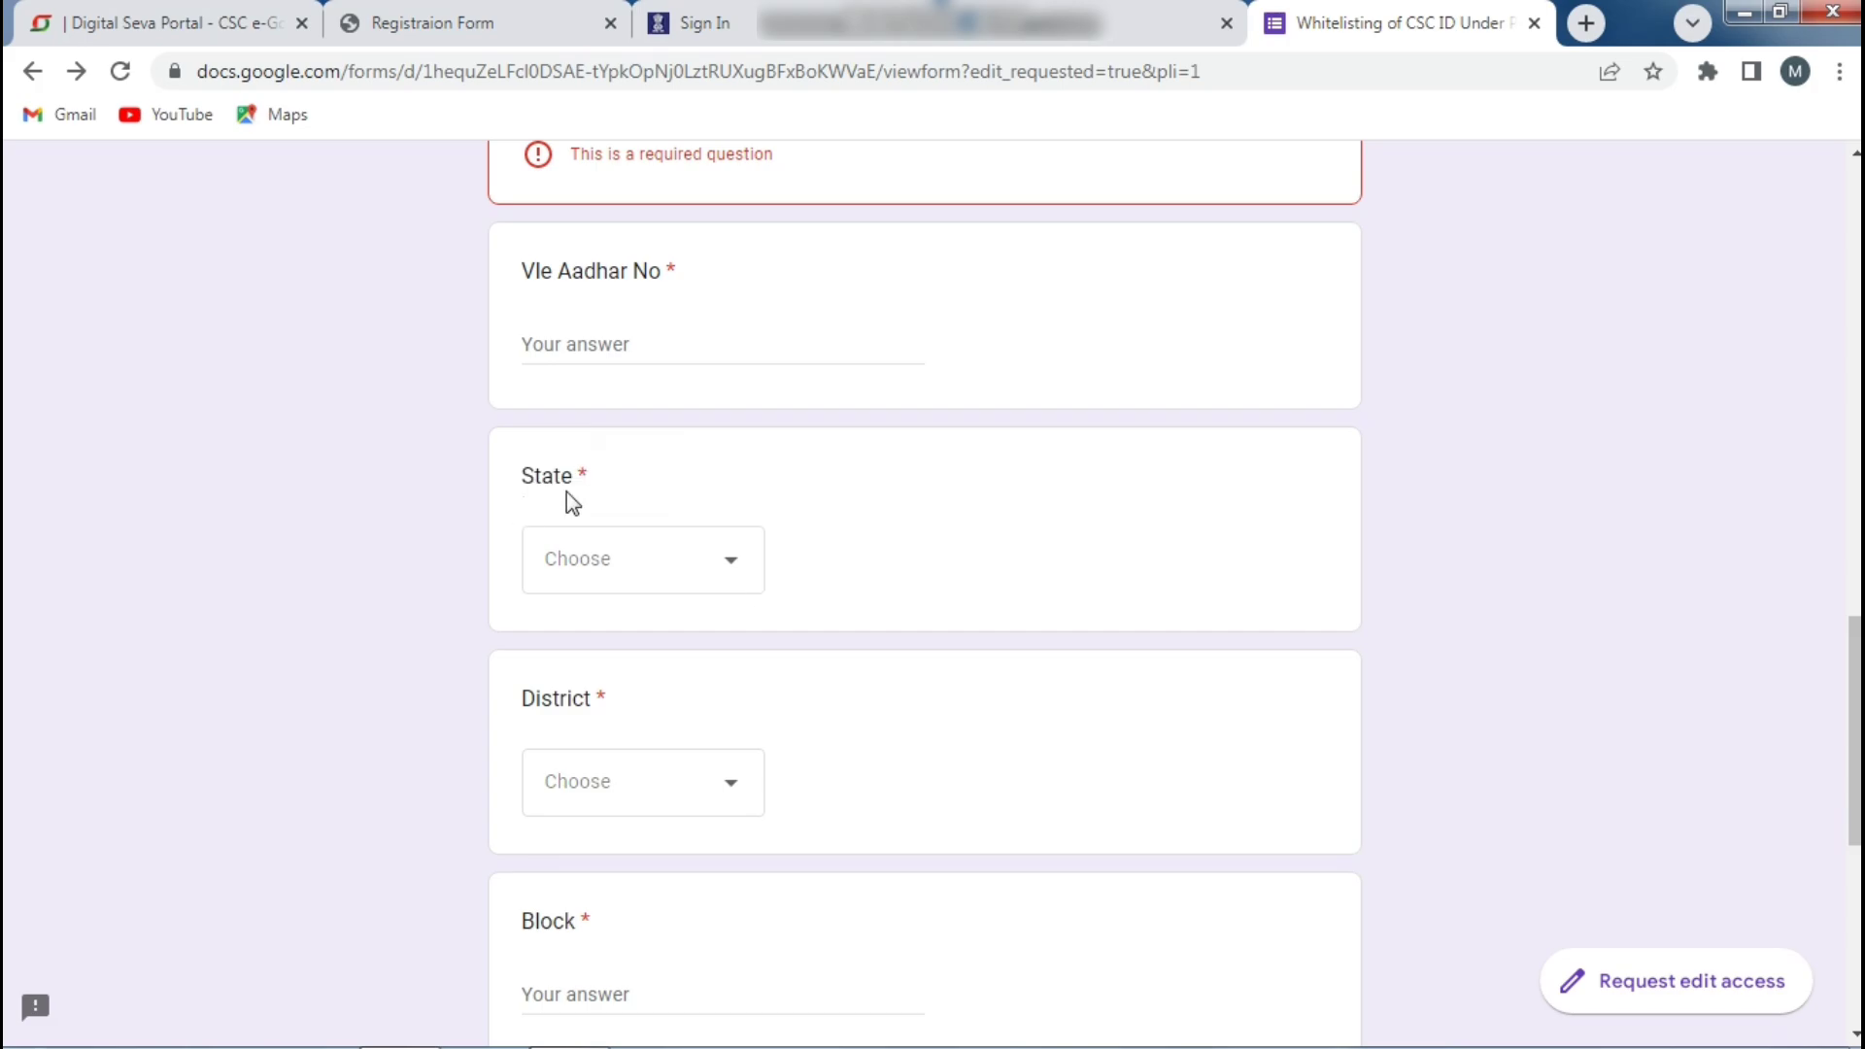
drag(627, 694, 526, 702)
click(630, 696)
scroll(1166, 782, down, 2)
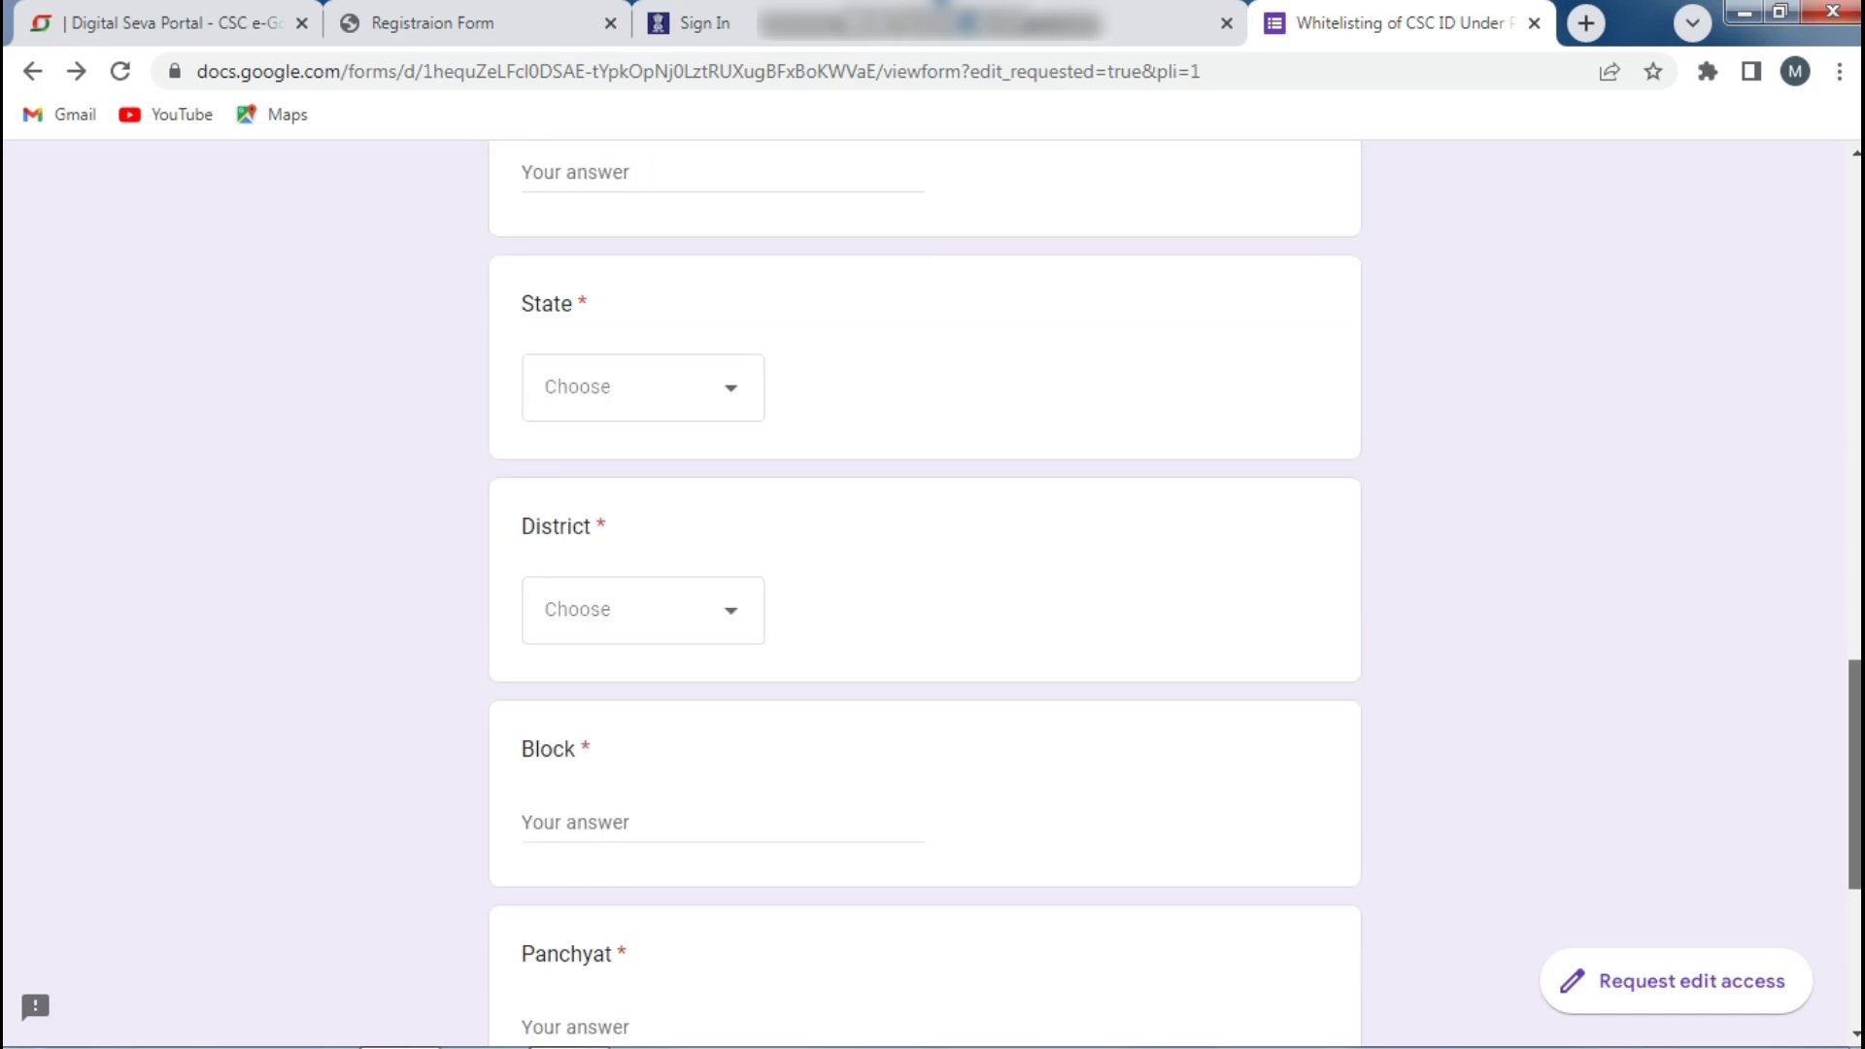
drag(659, 709, 516, 696)
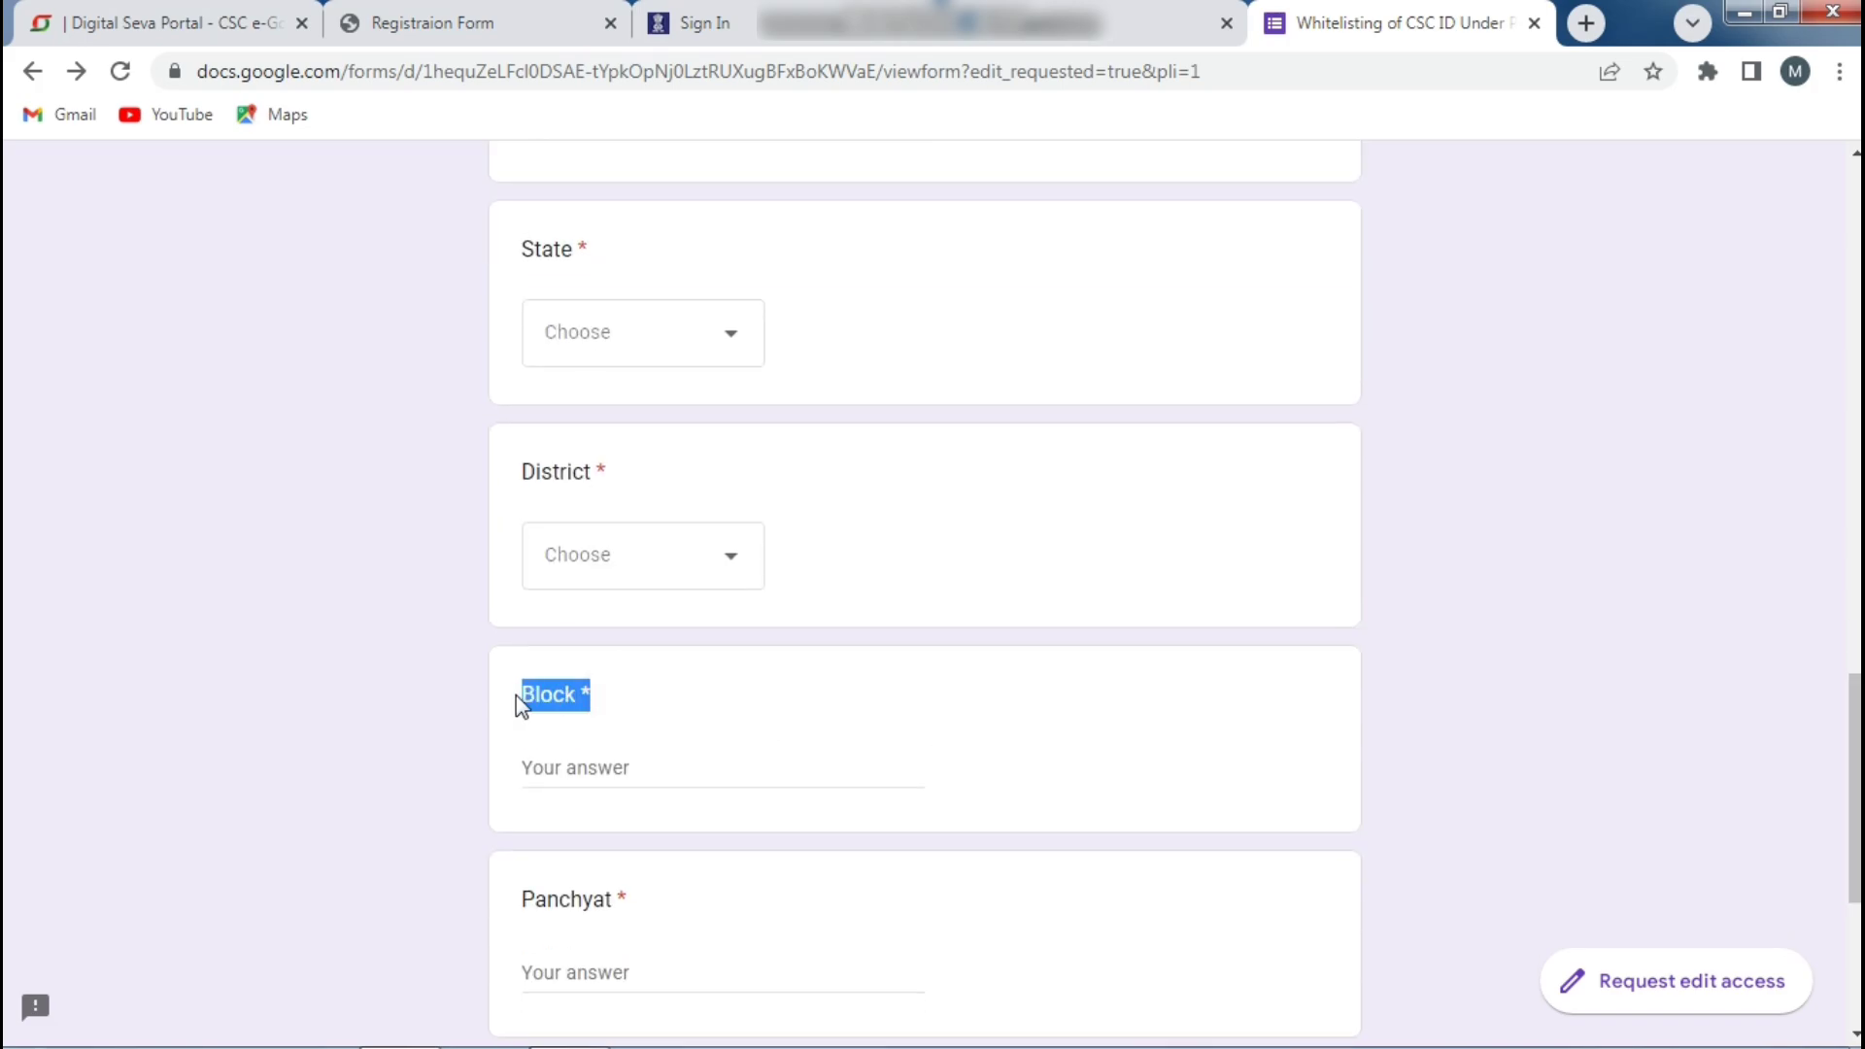
click(670, 689)
drag(1856, 782, 1856, 858)
drag(667, 607, 503, 609)
click(671, 607)
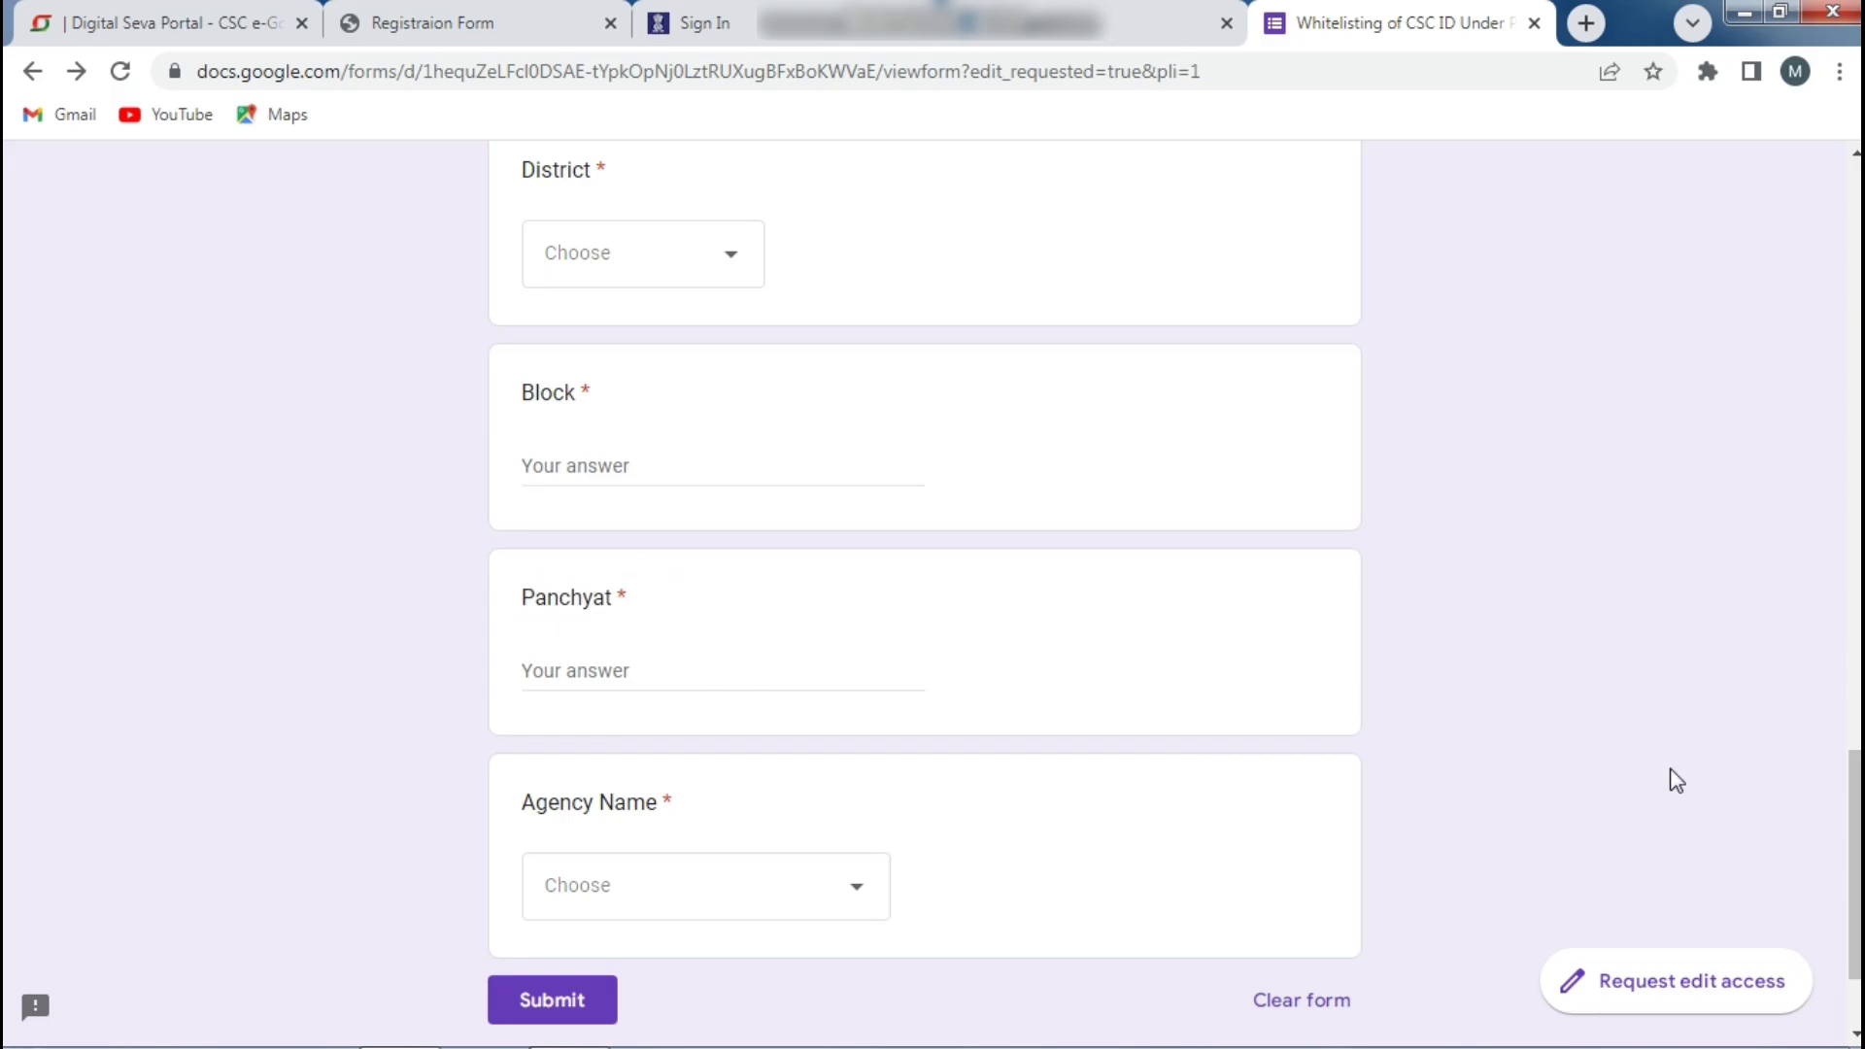
Choose "CSC eGovernance india Limited" as the Agency Name
scroll(1855, 855, down, 1)
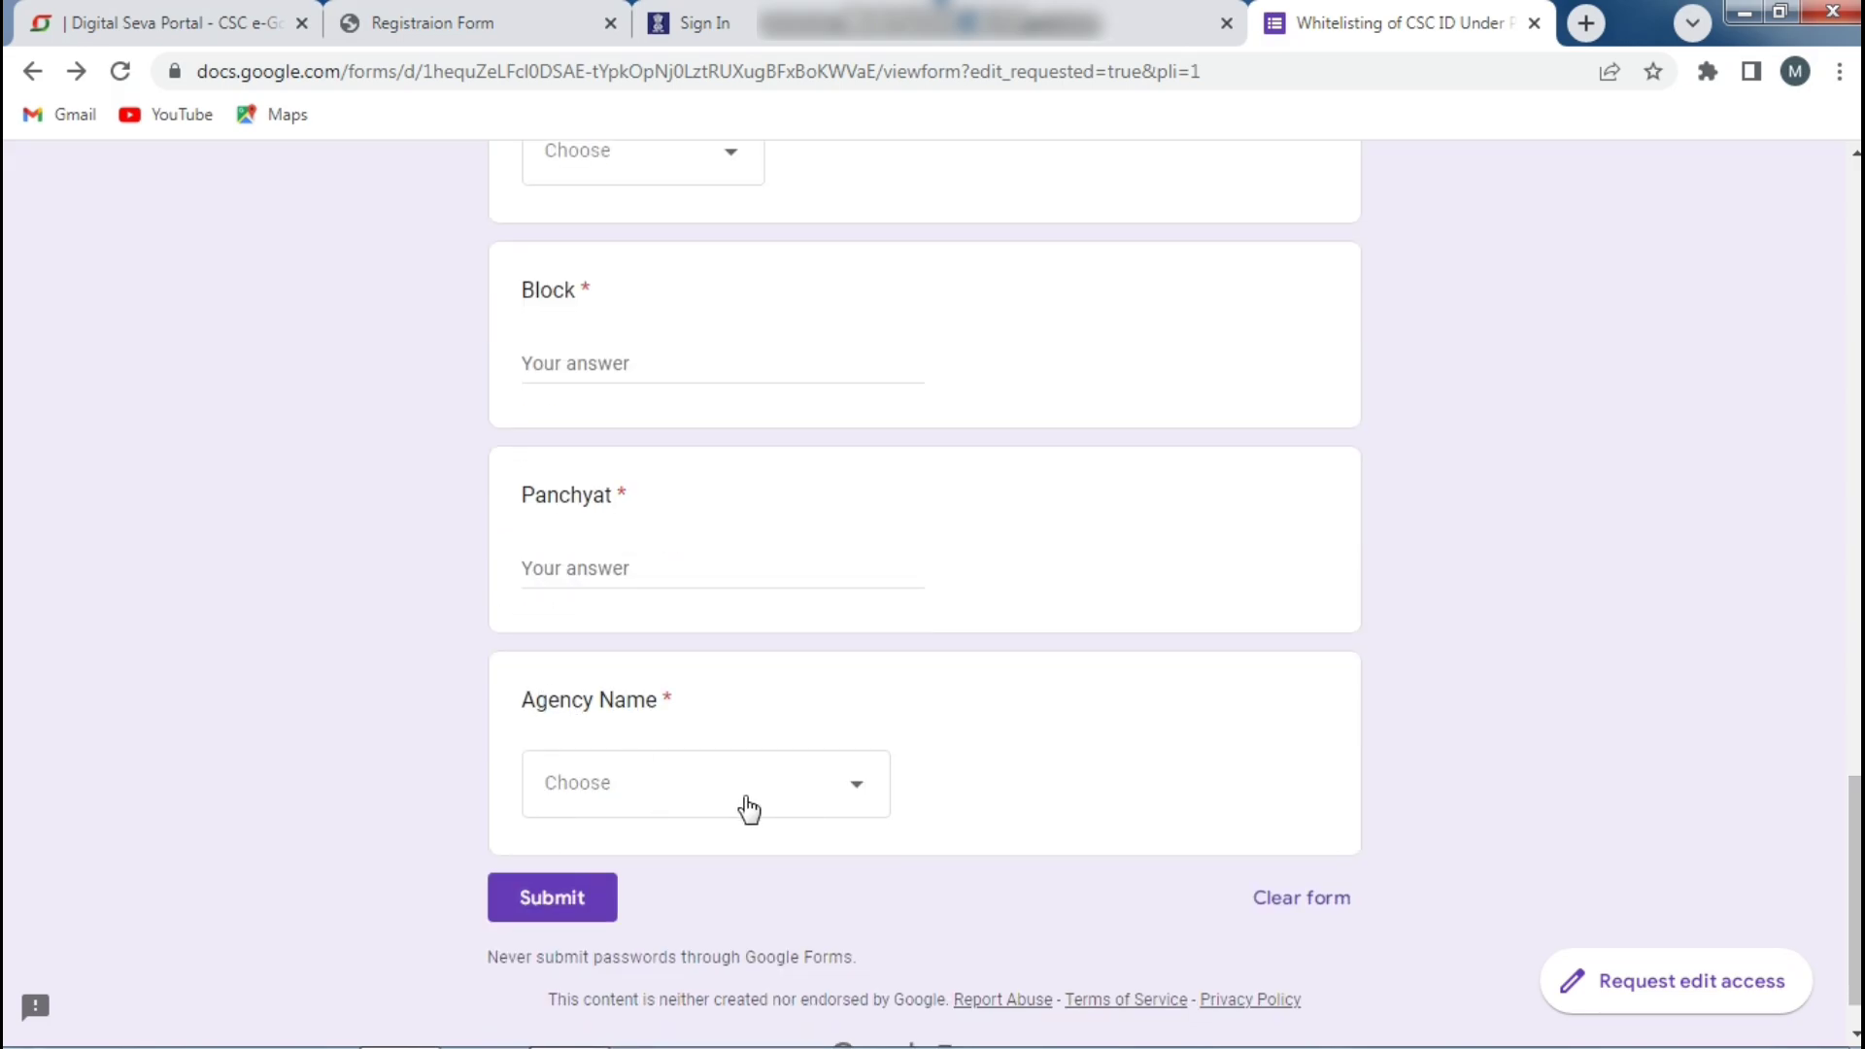
click(749, 808)
click(680, 875)
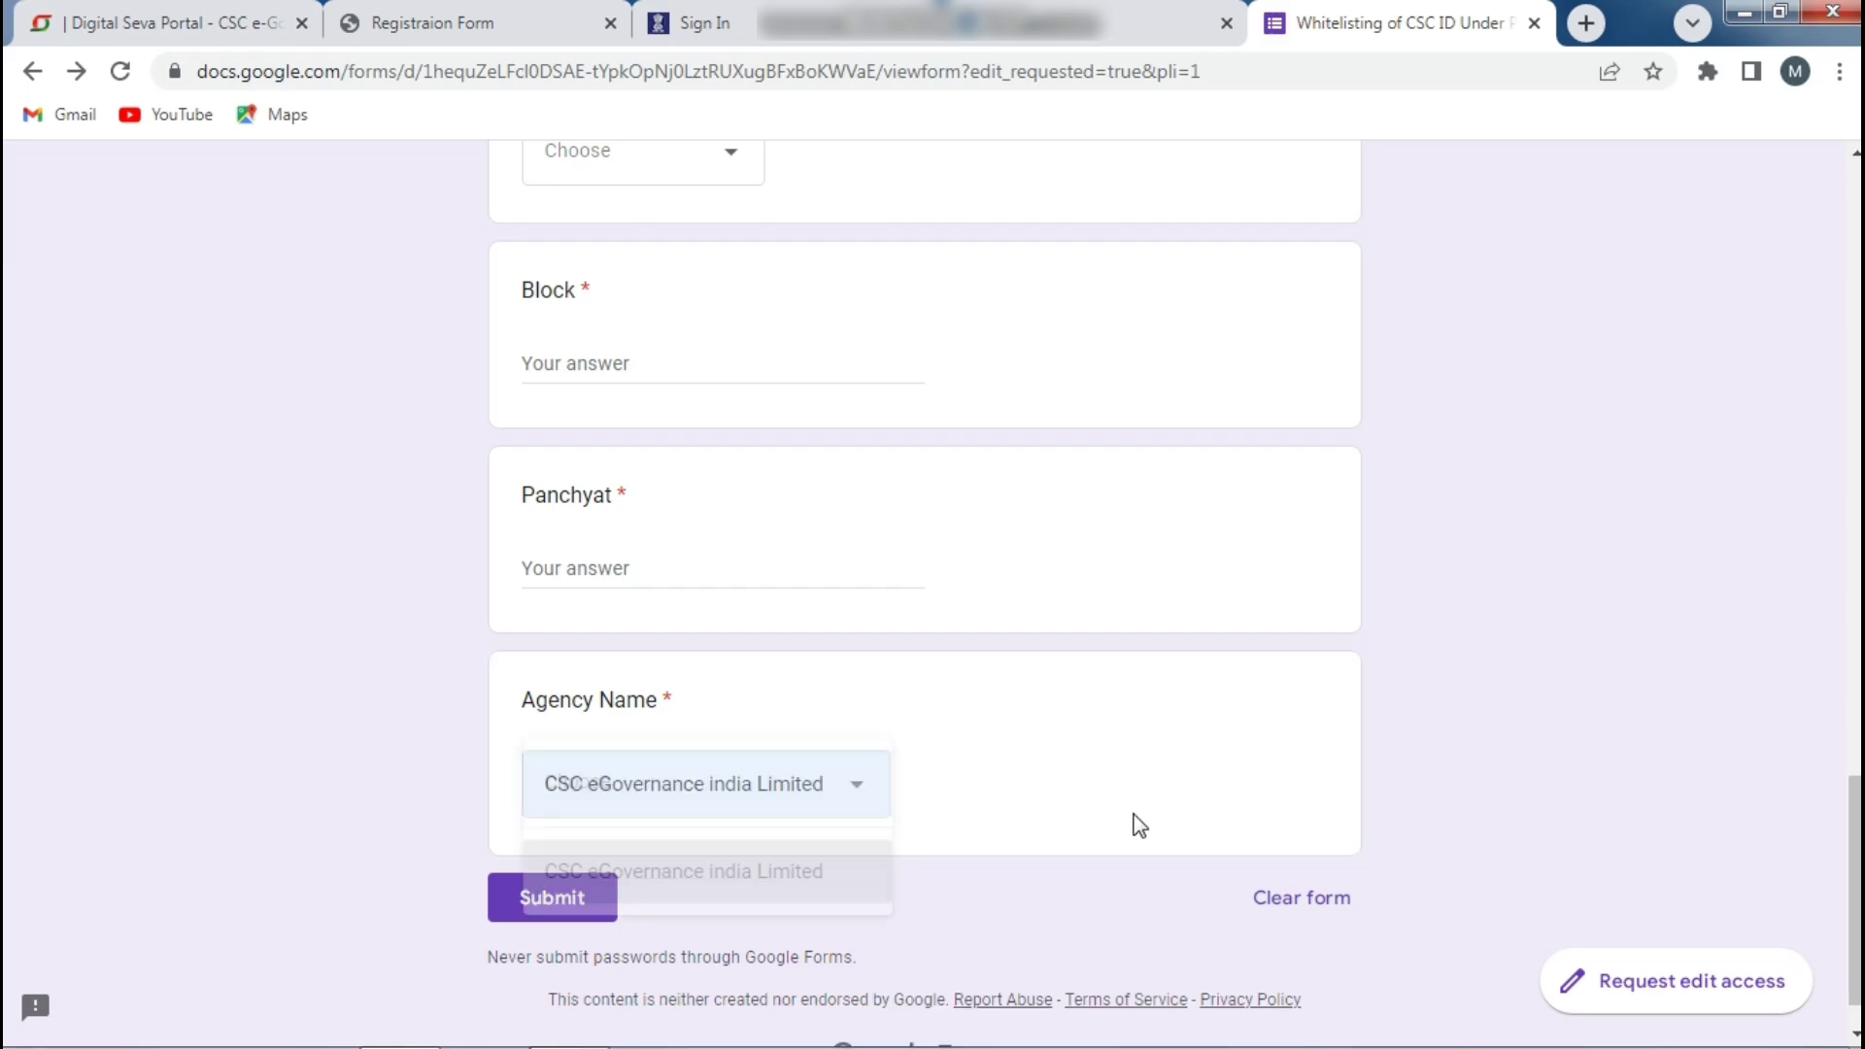
Try to submit the whitelisting form and return to its title to review the required questions
mouse_move(1856, 889)
mouse_down()
mouse_move(1855, 279)
mouse_move(1856, 911)
mouse_up()
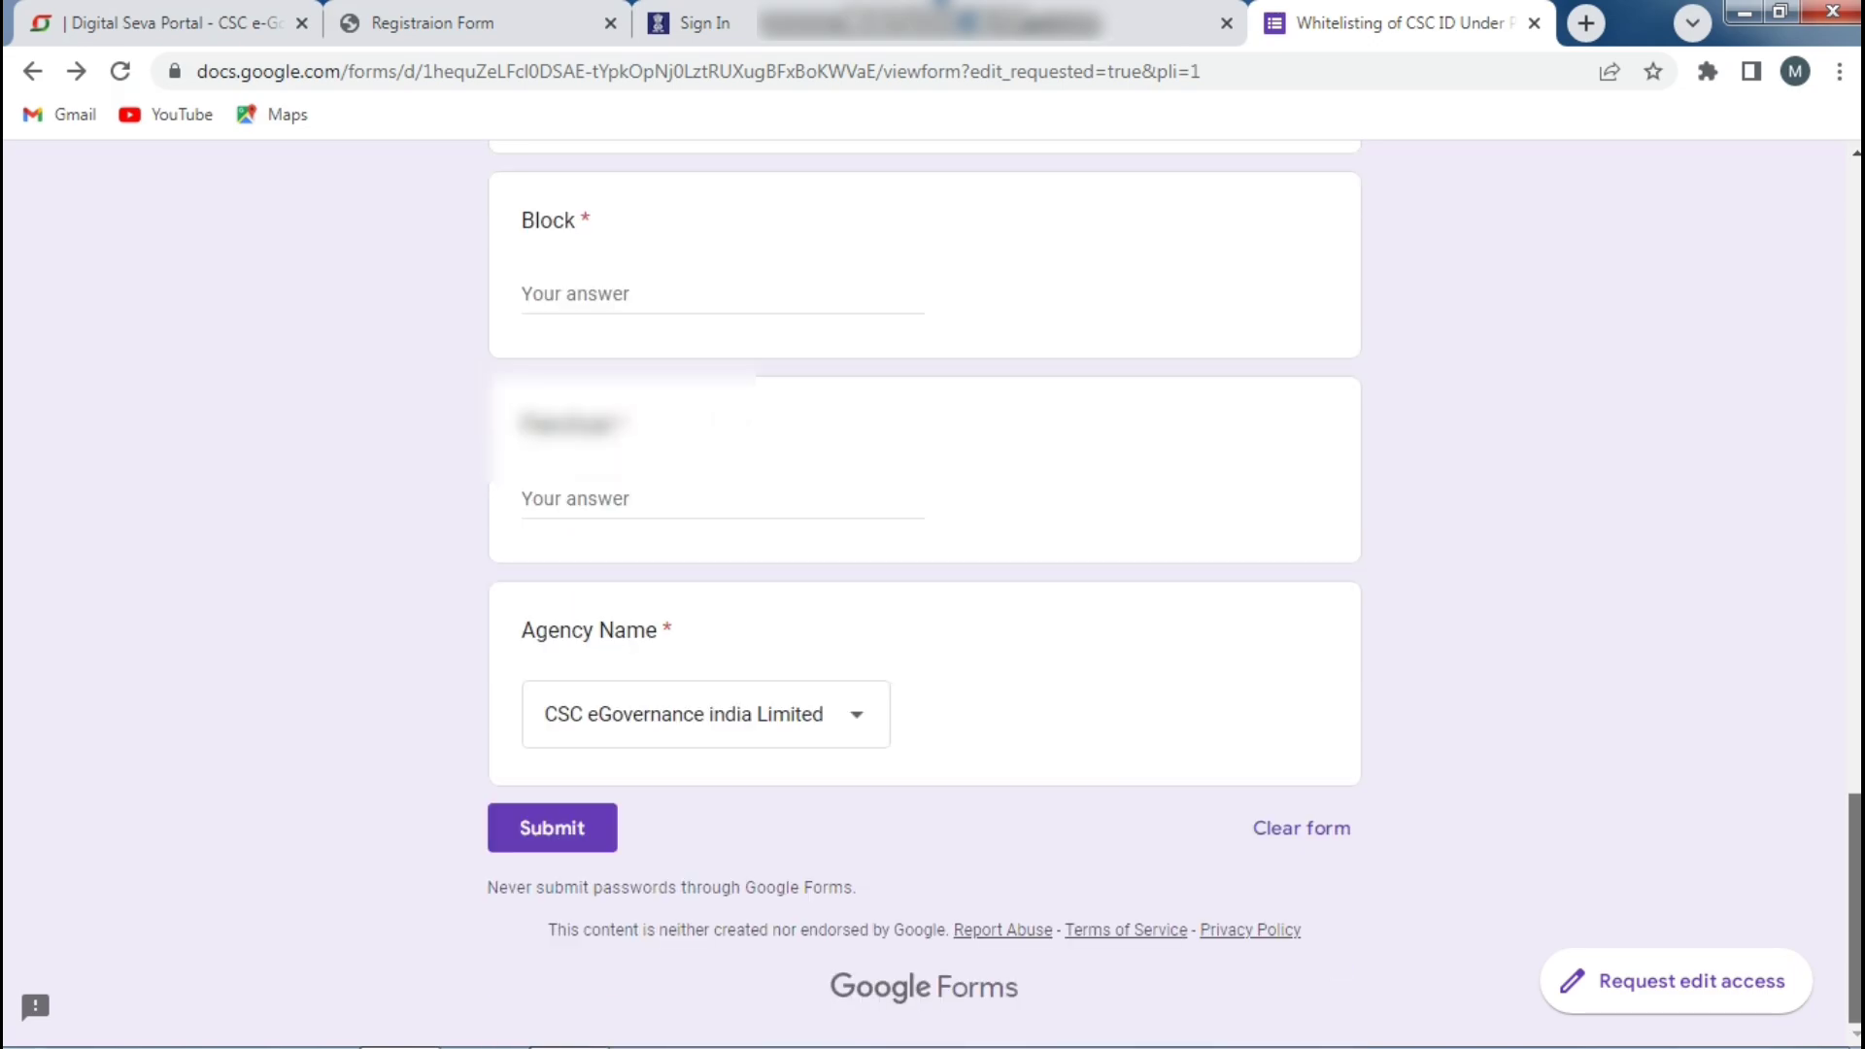
click(588, 838)
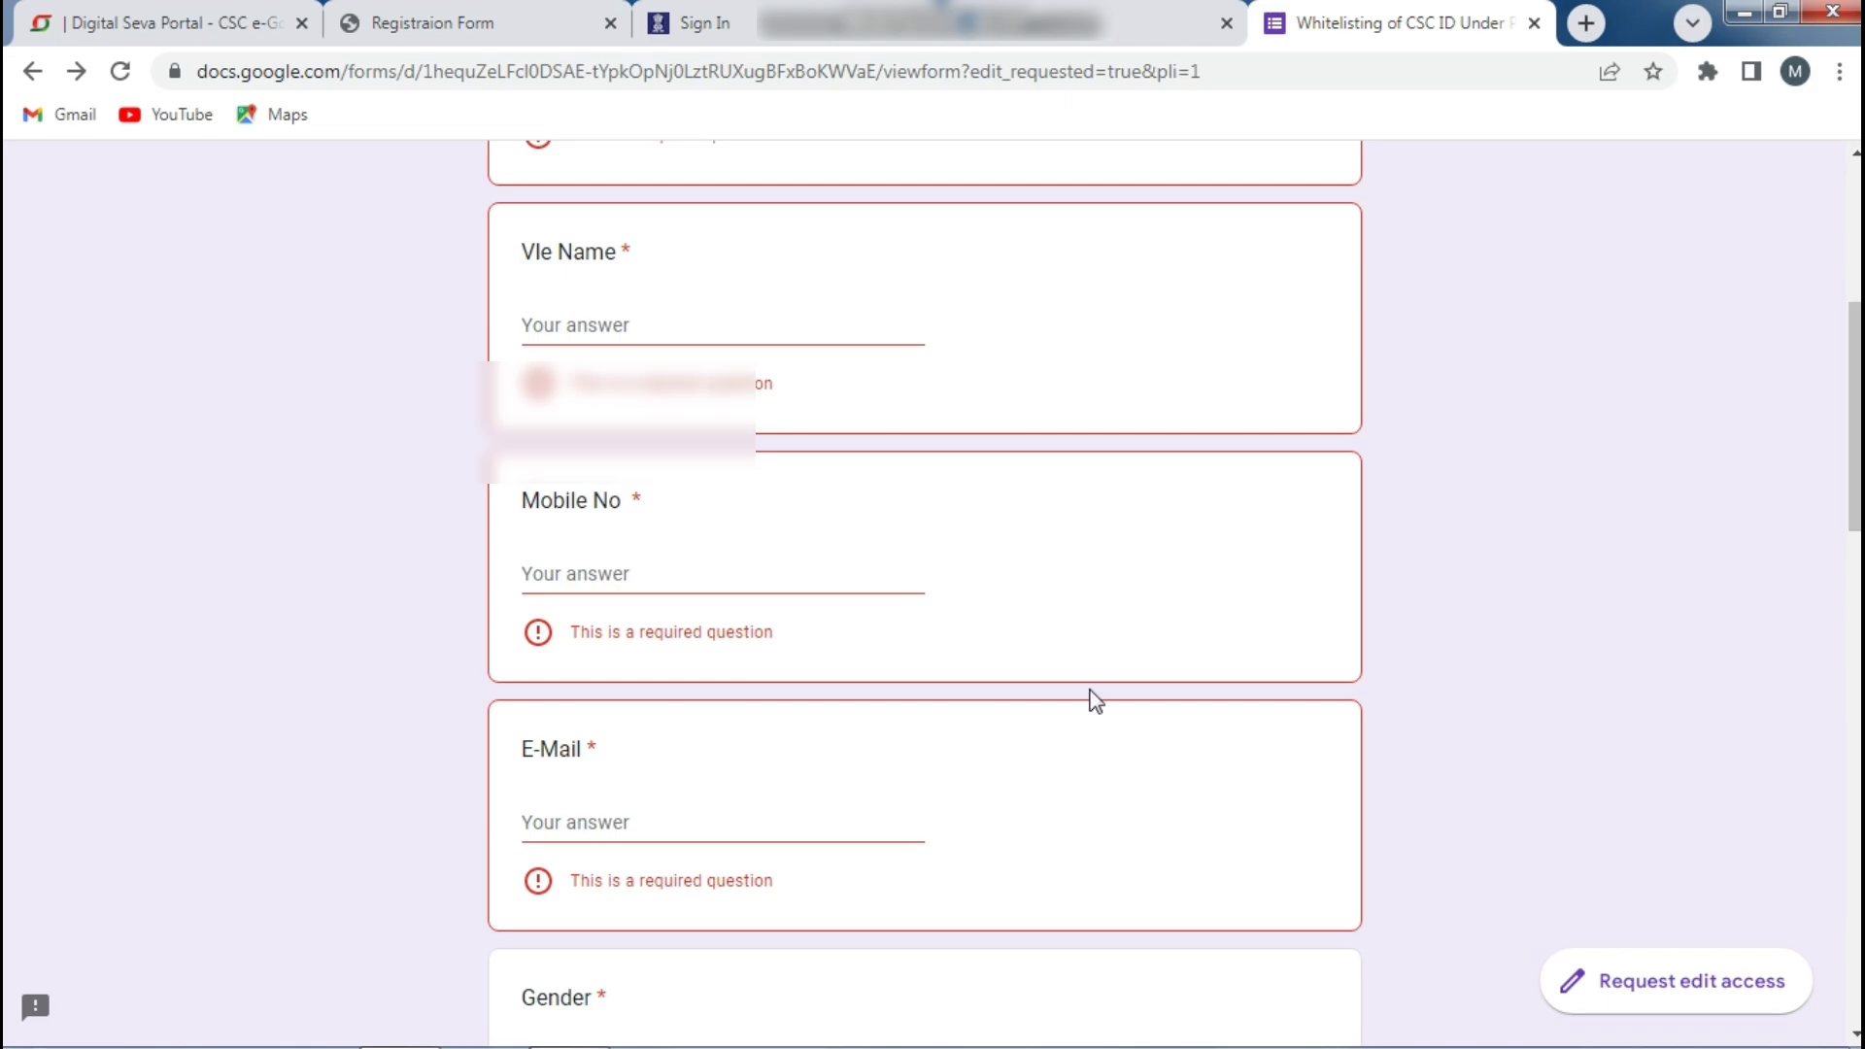
scroll(1098, 700, up, 1)
scroll(627, 255, up, 5)
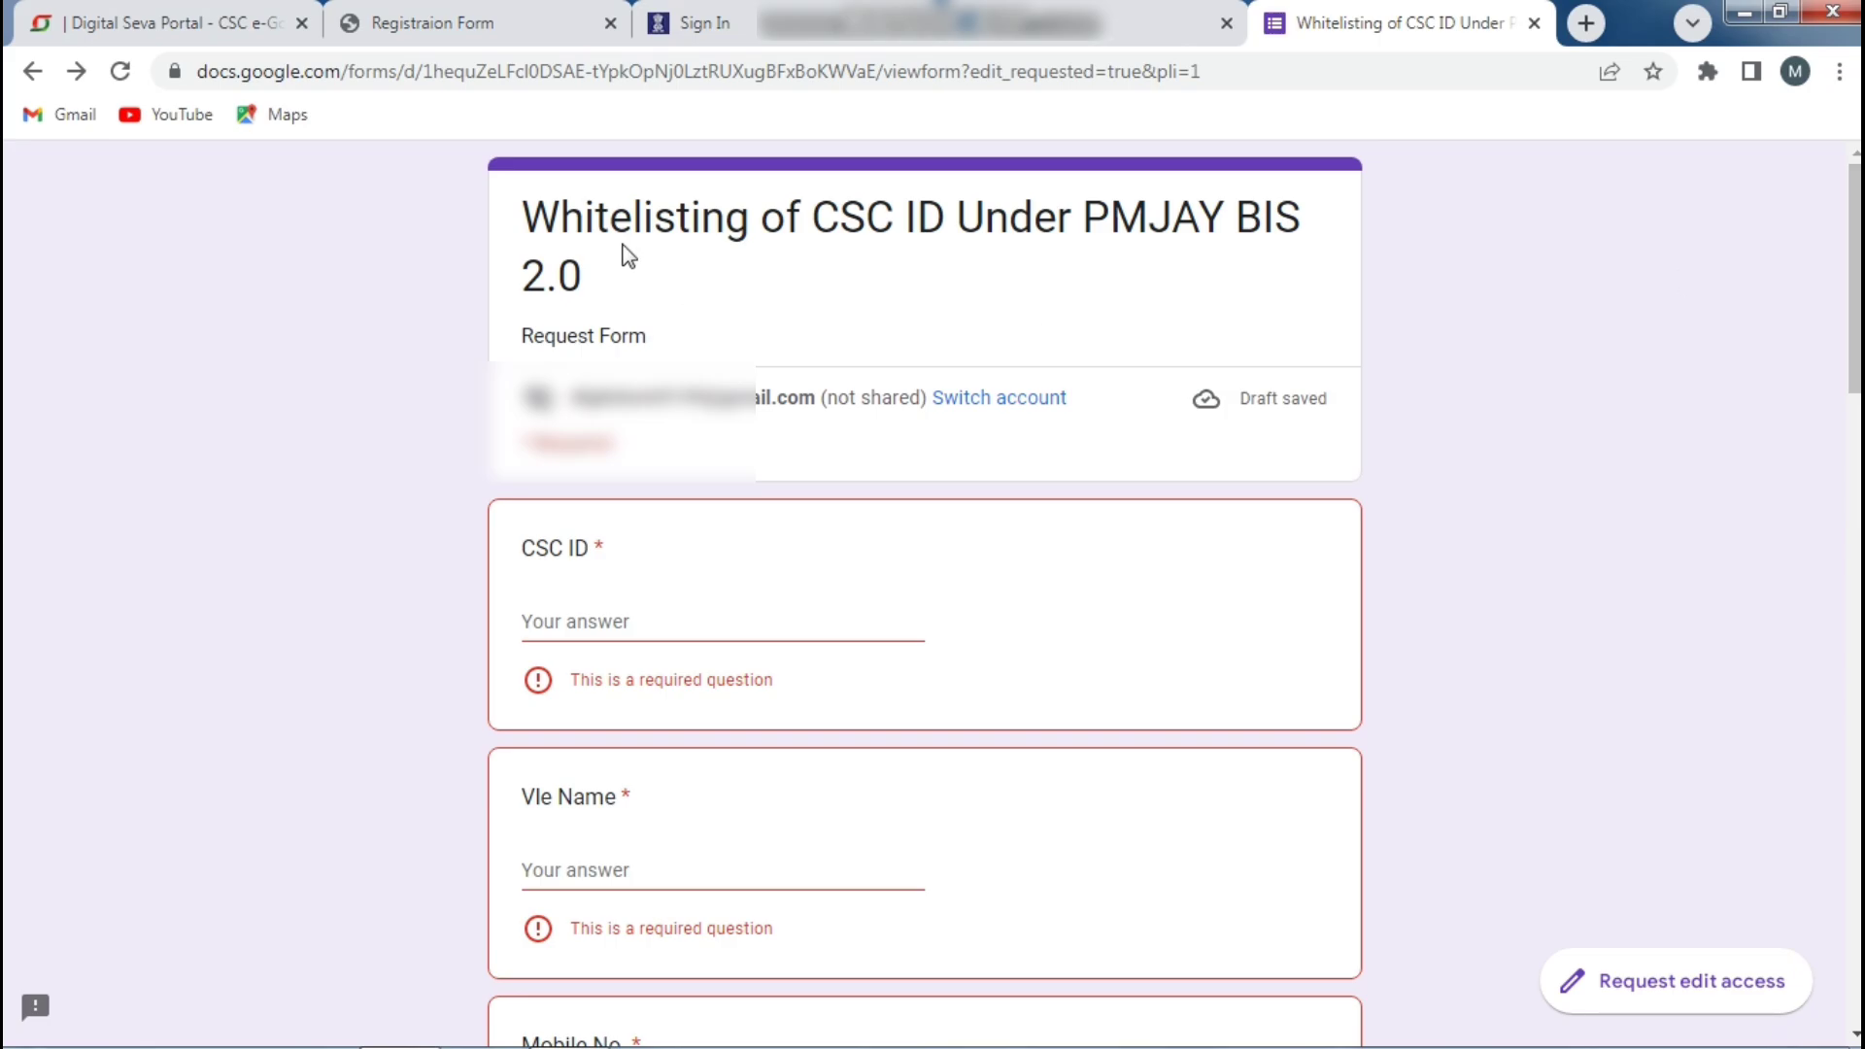
Highlight the whitelisting form's title, switch to the PMJAY sign-in page and sign in as Operator with the registered mobile number
drag(520, 211, 1035, 275)
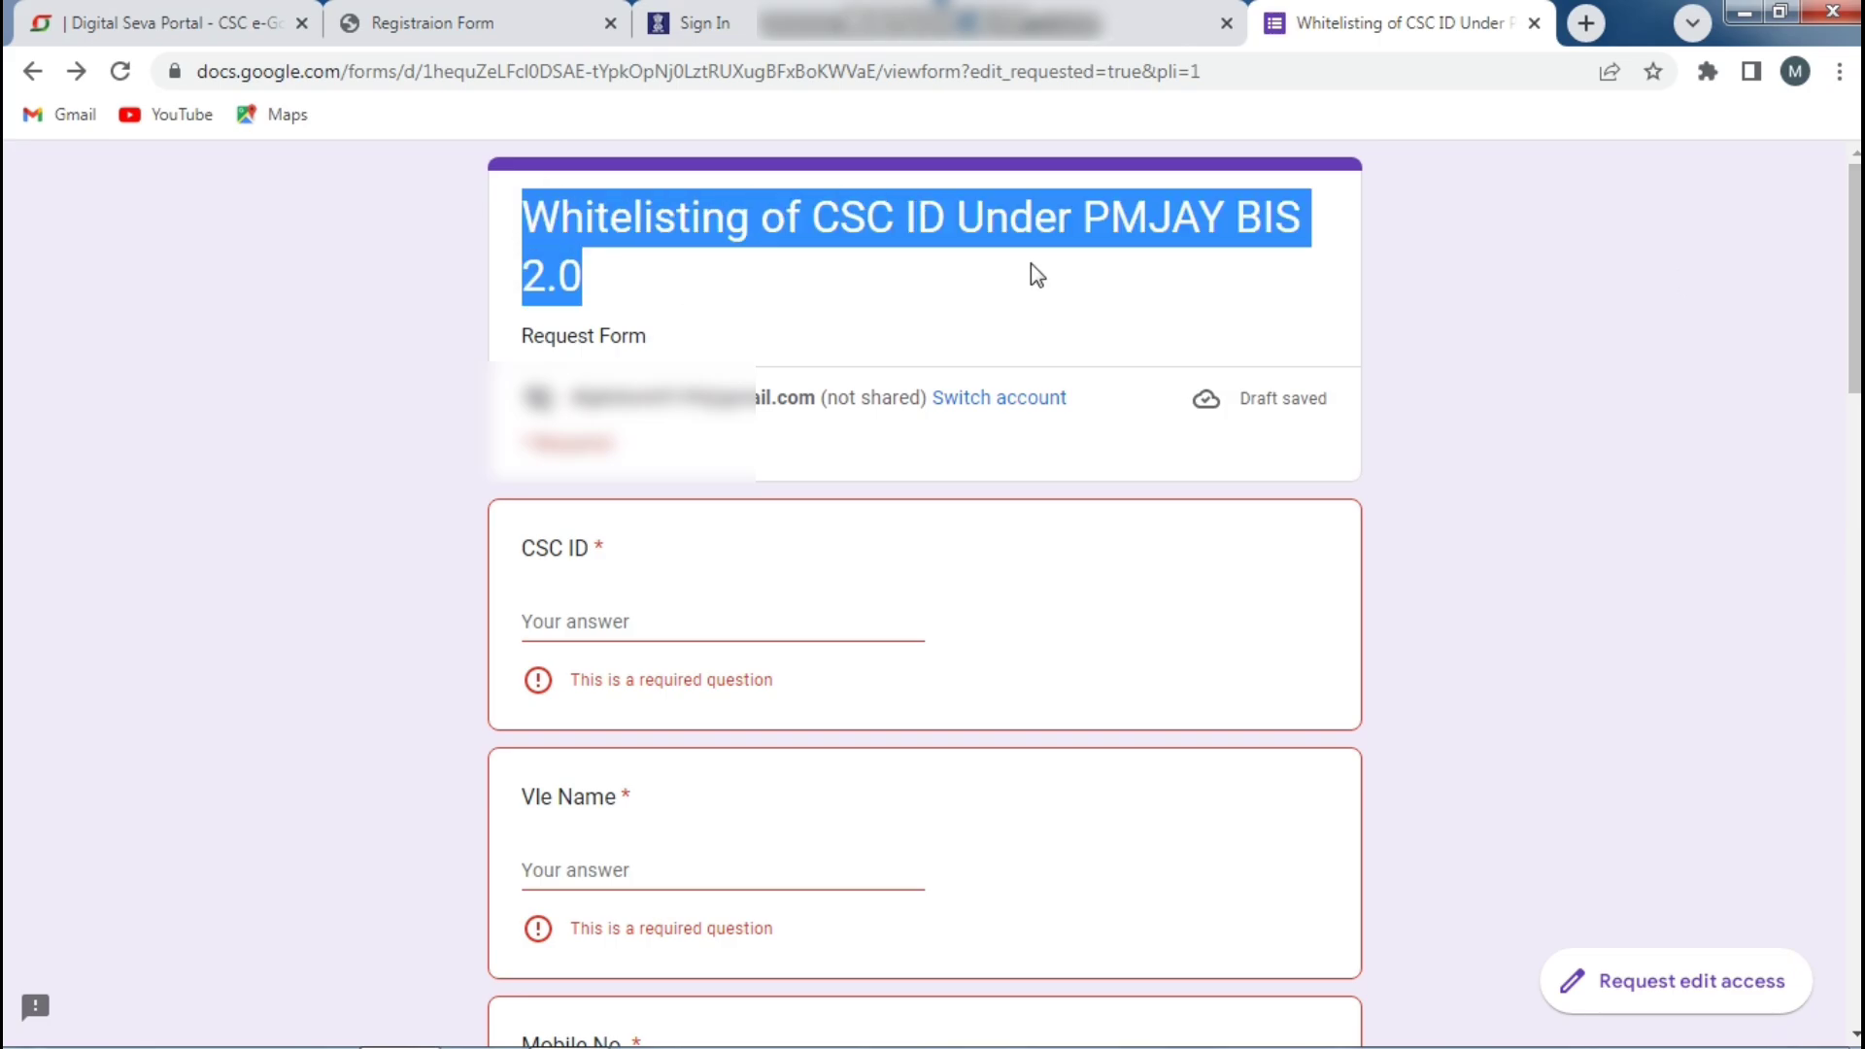
click(731, 7)
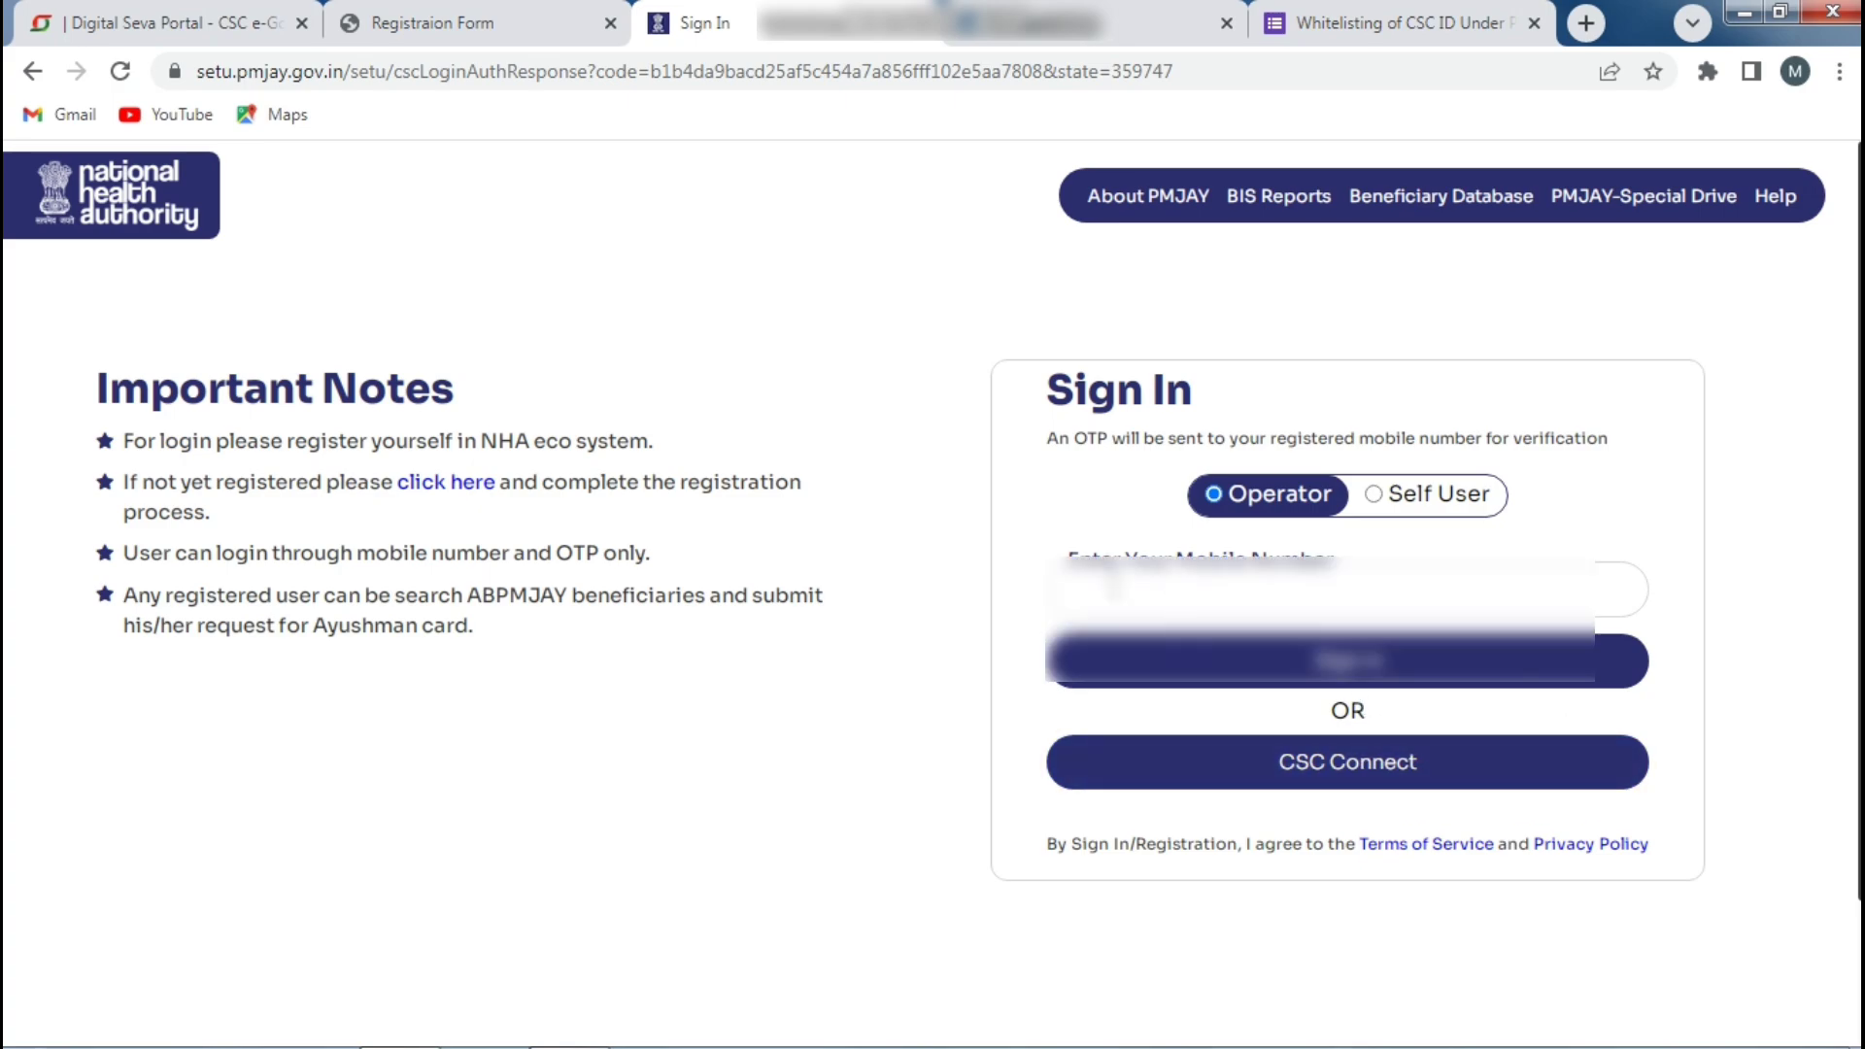
click(1107, 586)
click(1215, 713)
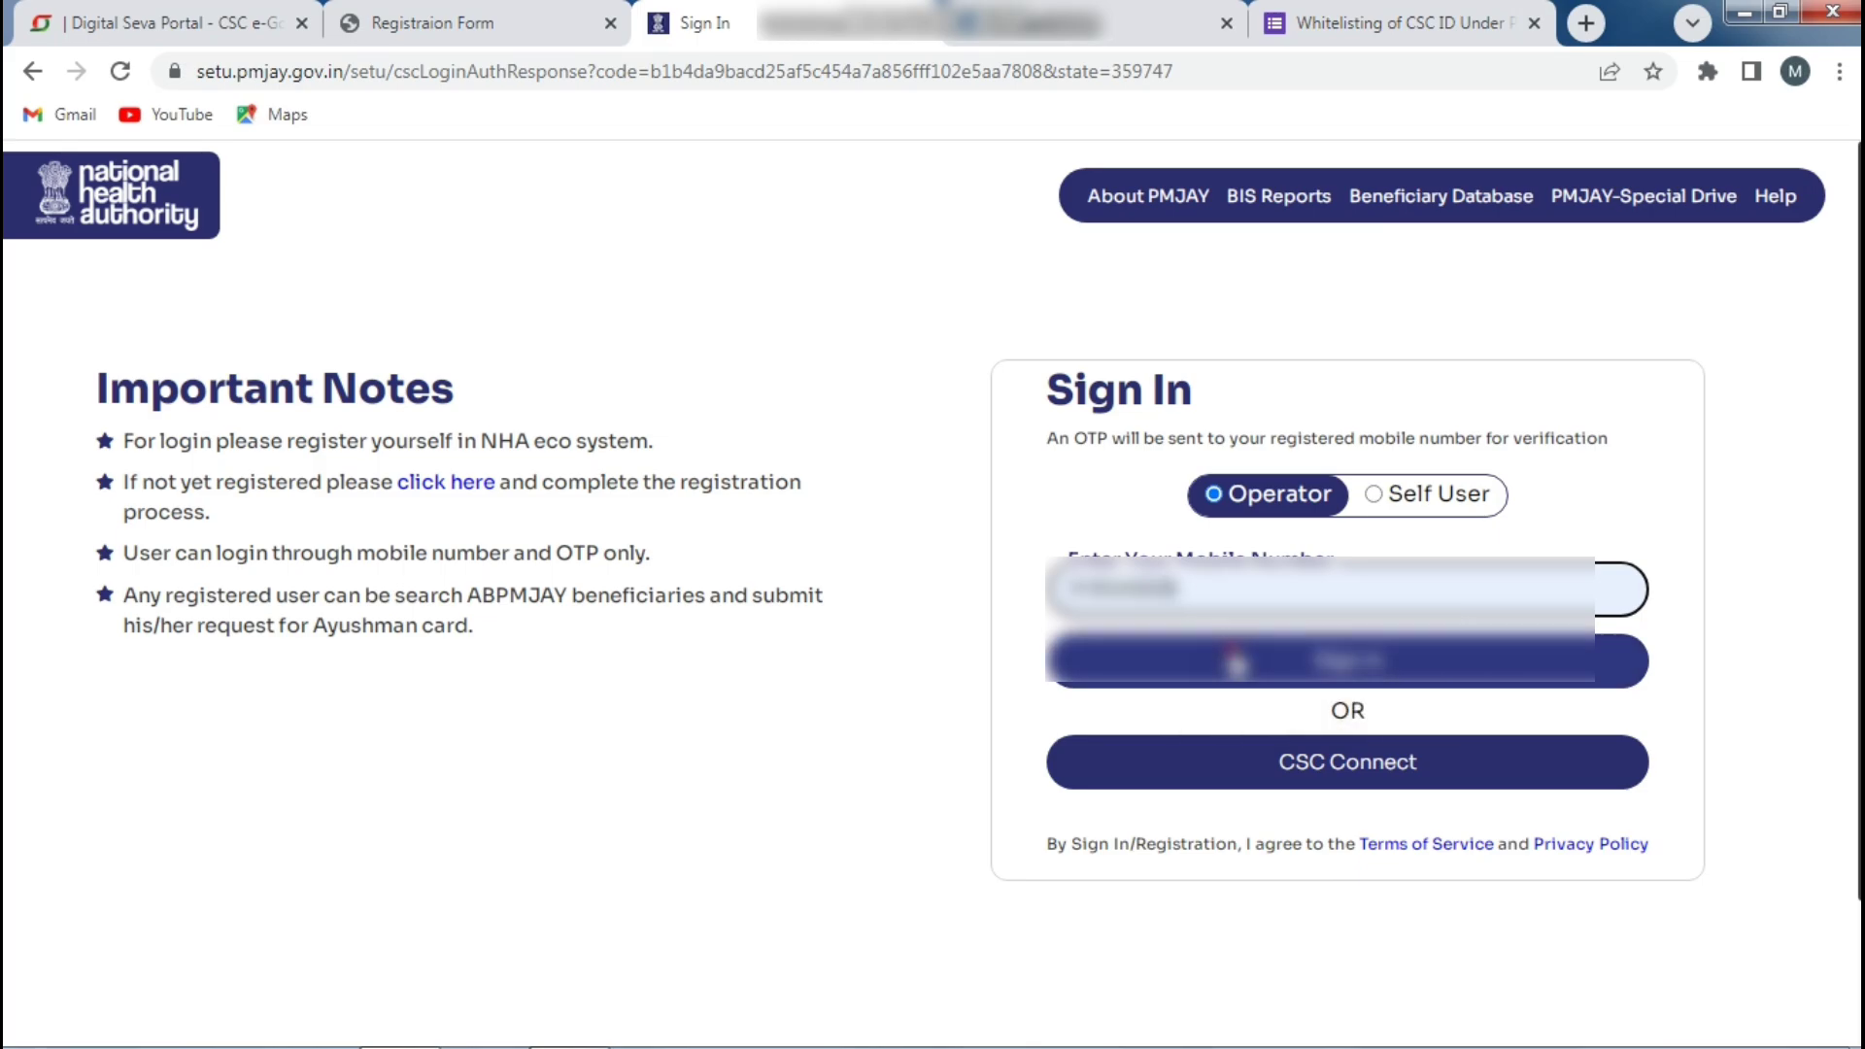
click(1237, 666)
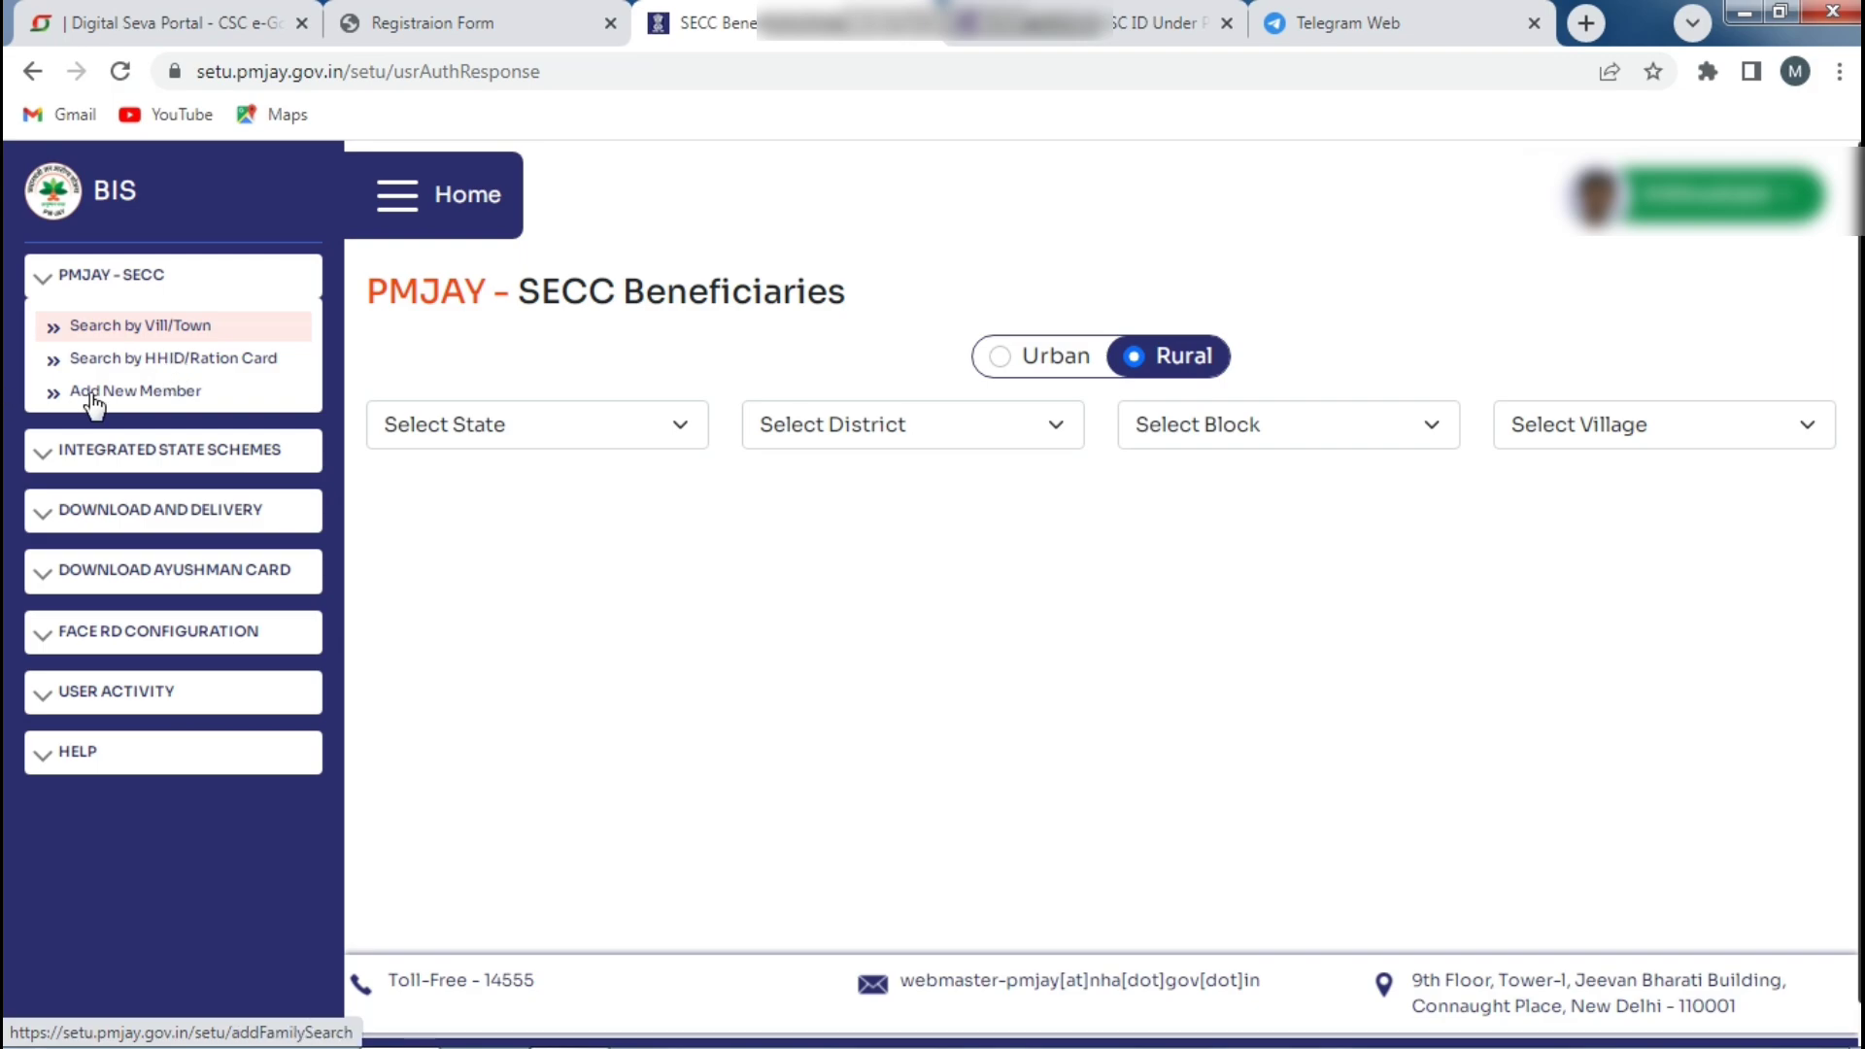
Examine the Download and Delivery and Download Ayushman Card options of the BIS portal and return to its Home page
click(62, 513)
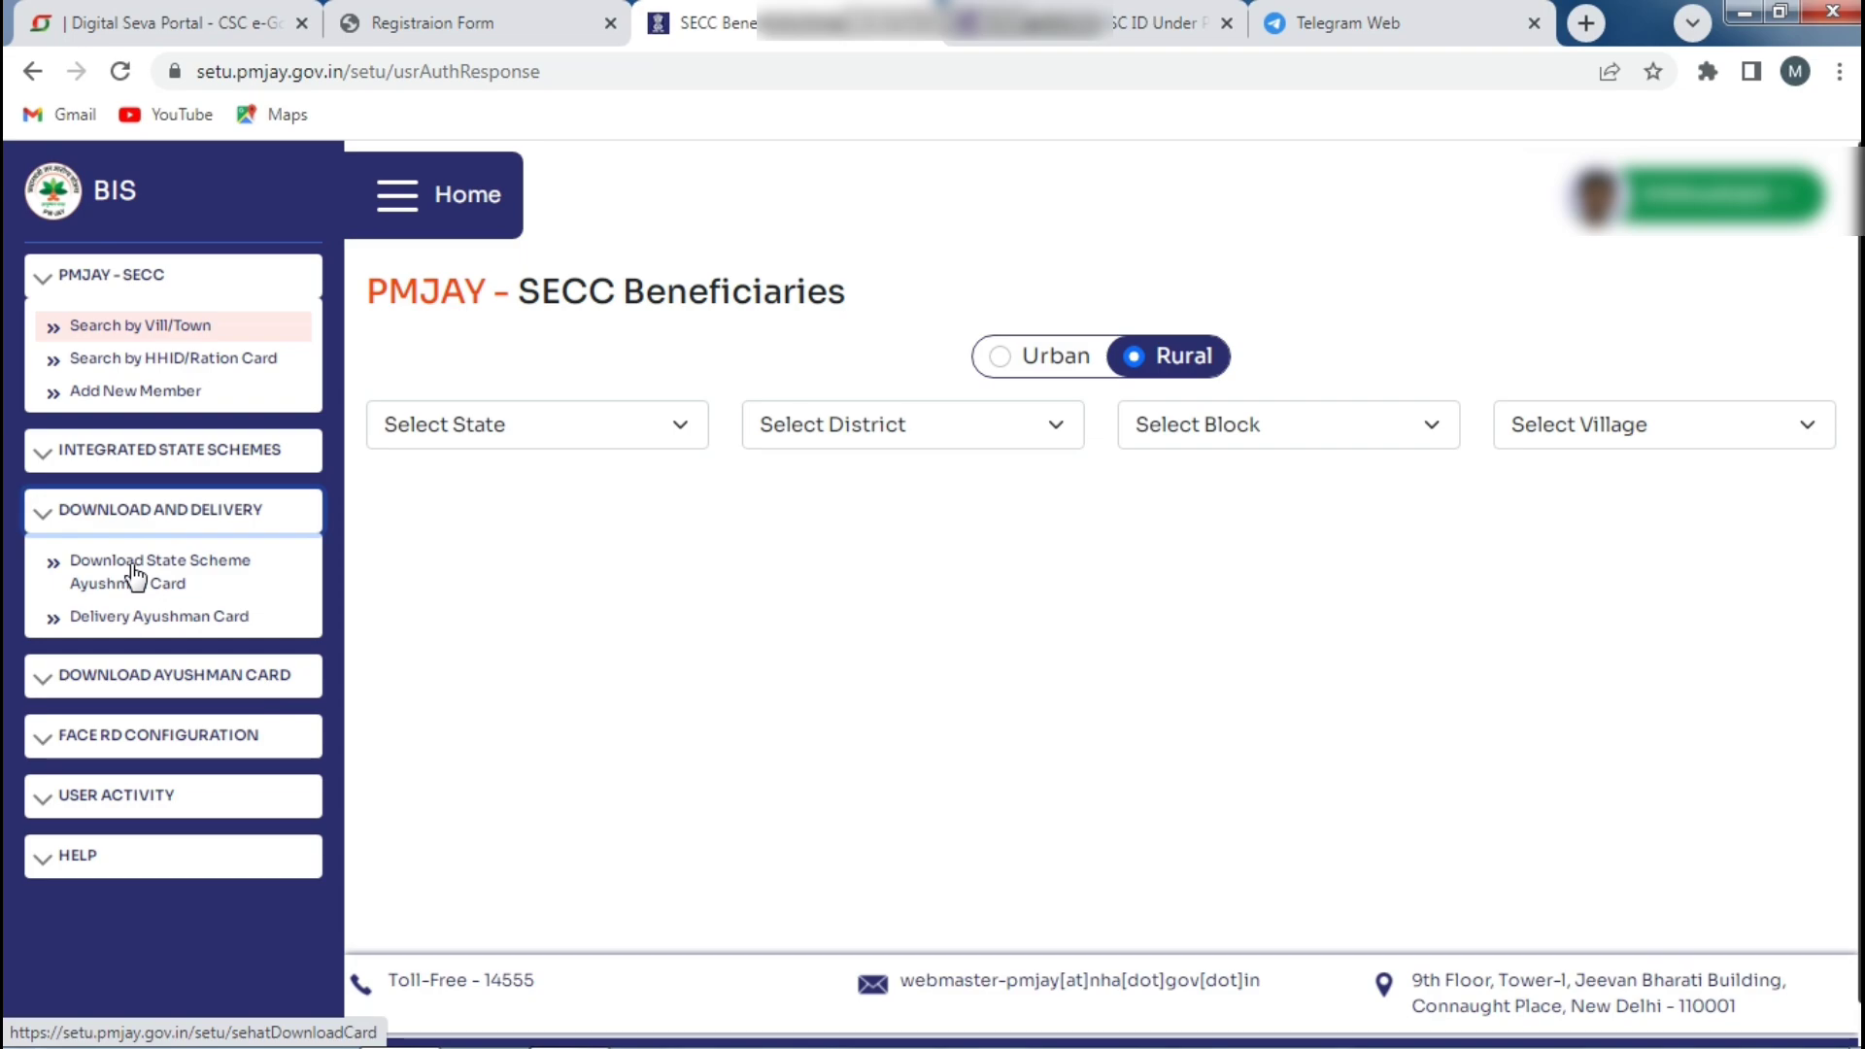
click(85, 677)
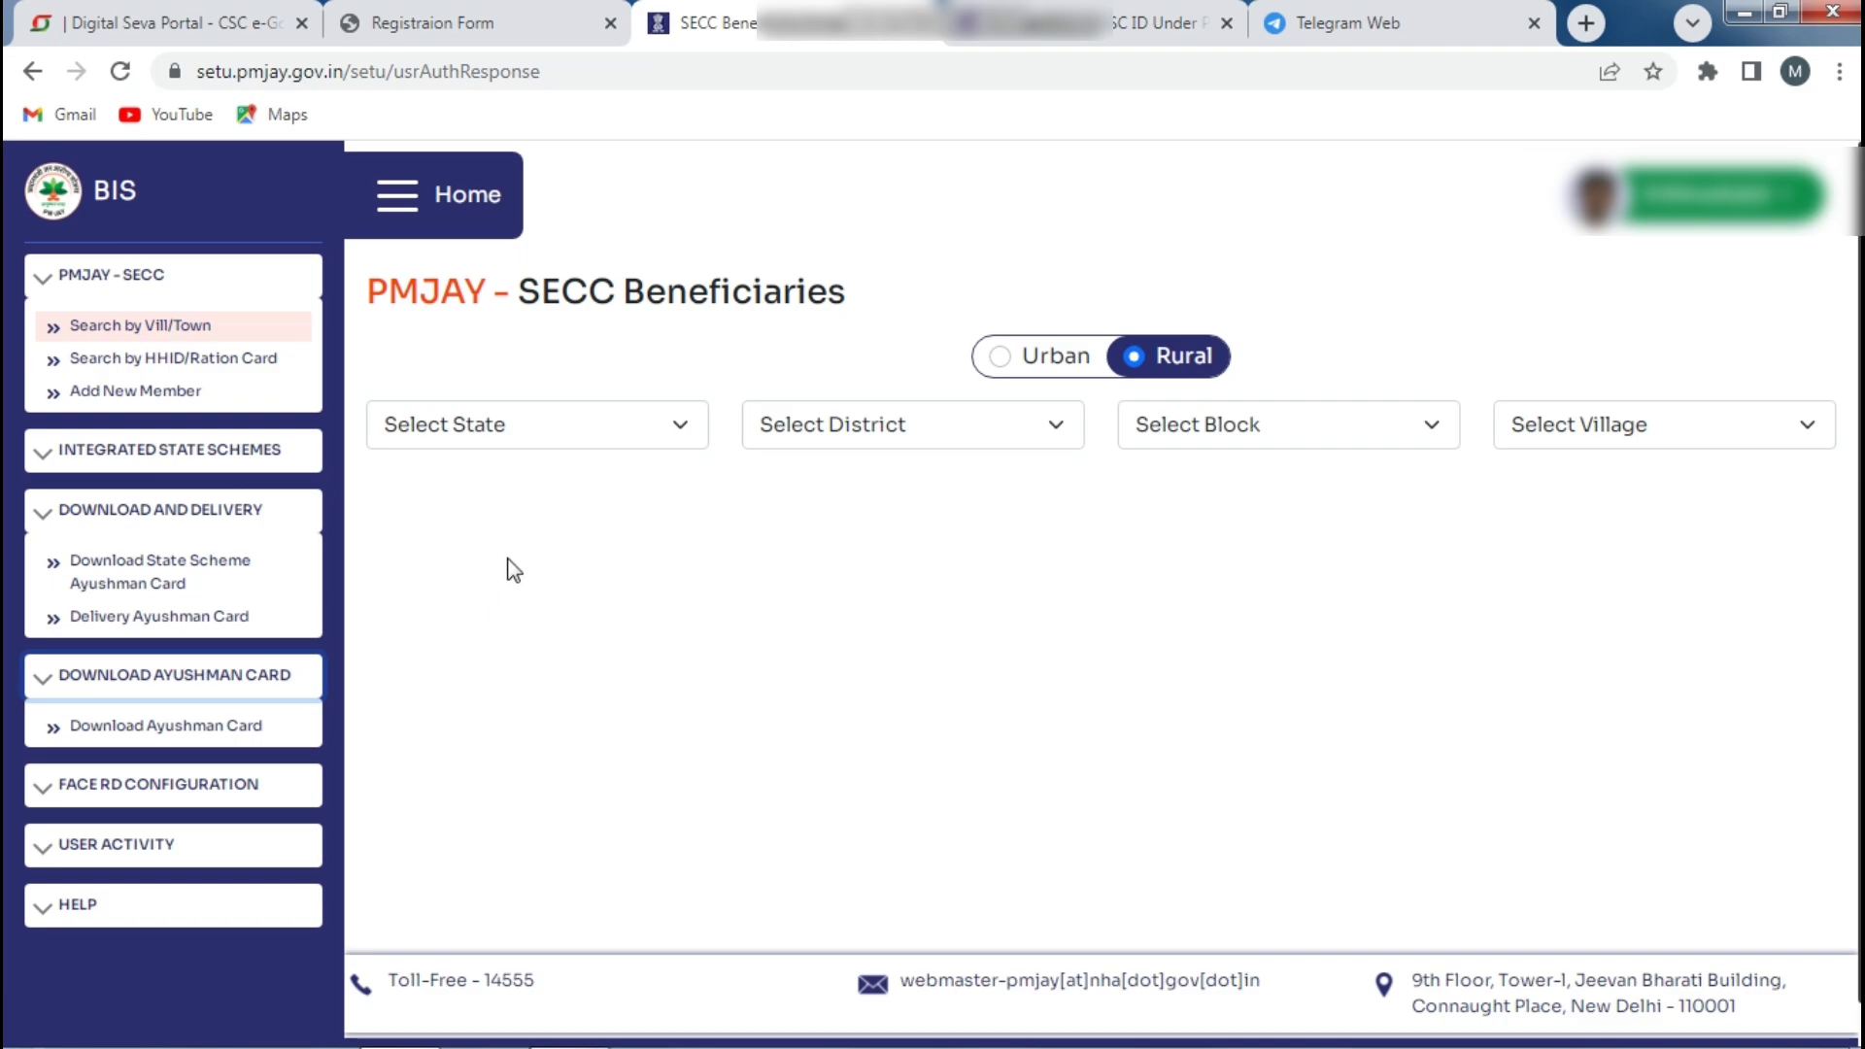
click(463, 201)
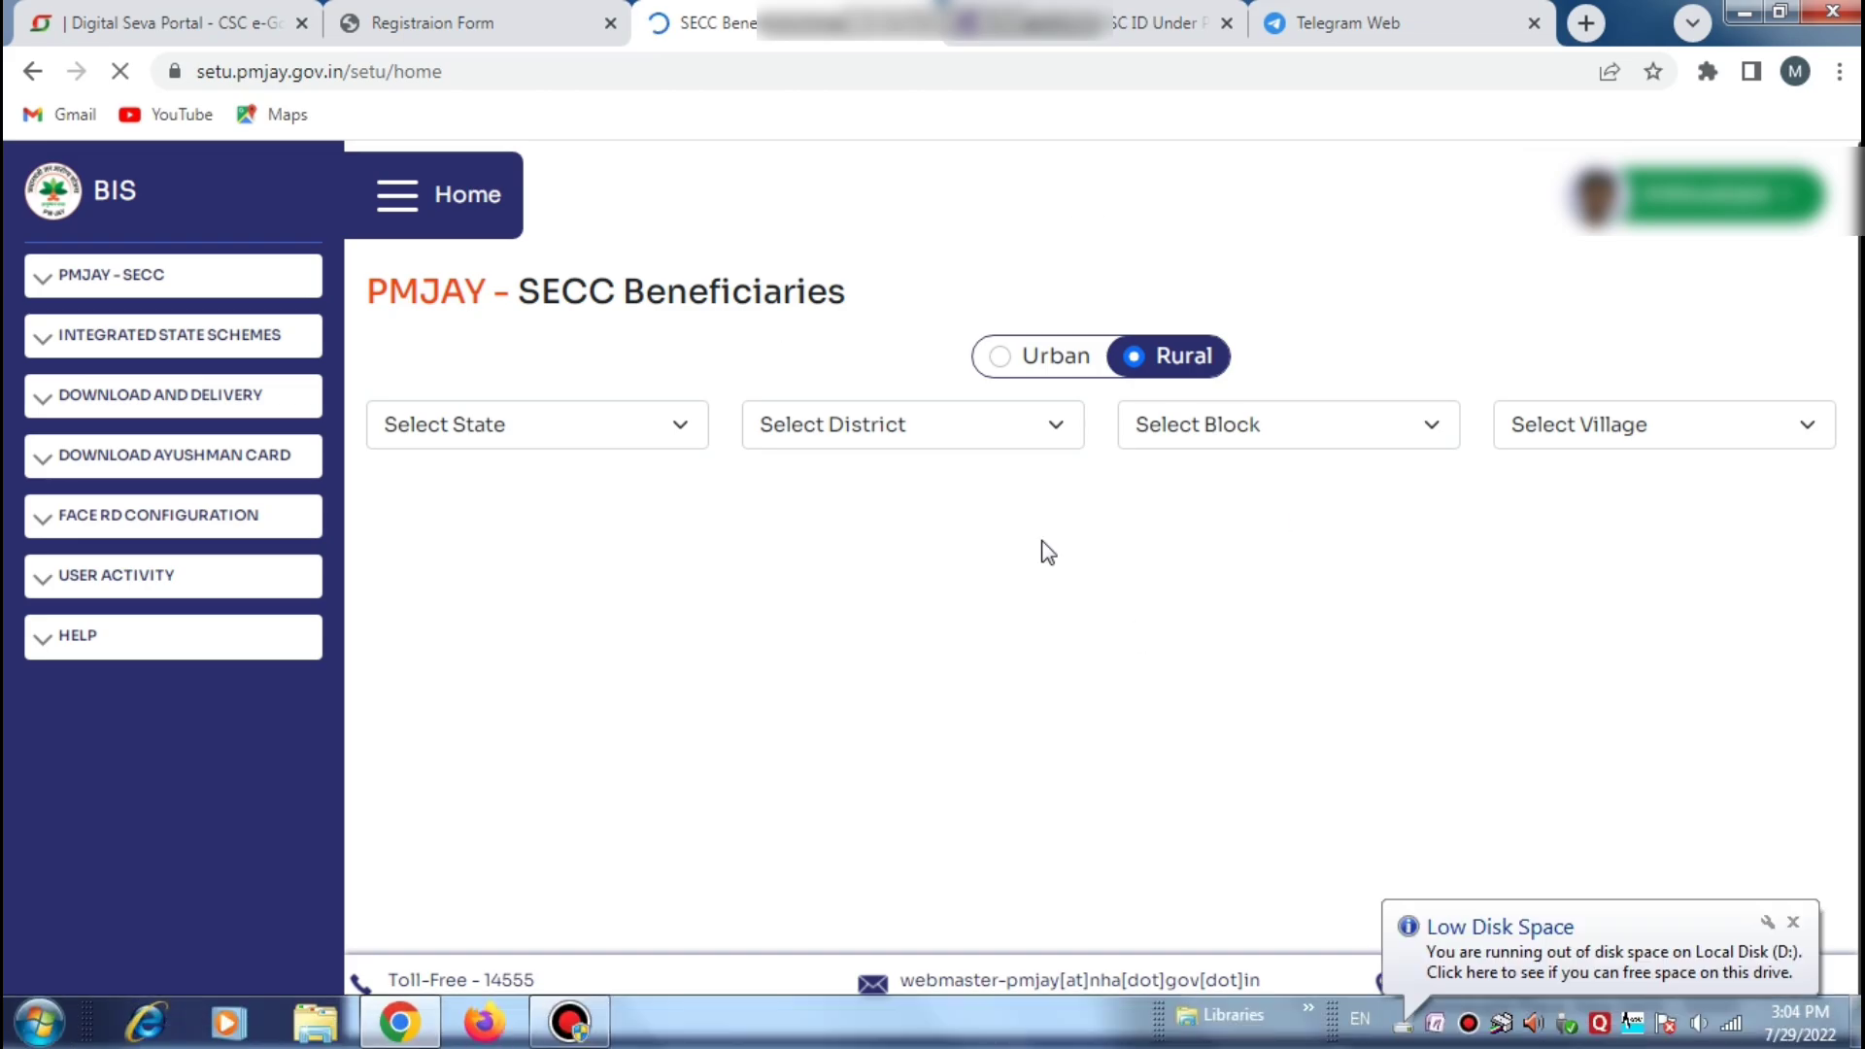
Review the beginning of the CSC ID whitelisting request form and switch to the Digital Guide channel in Telegram Web
click(1161, 22)
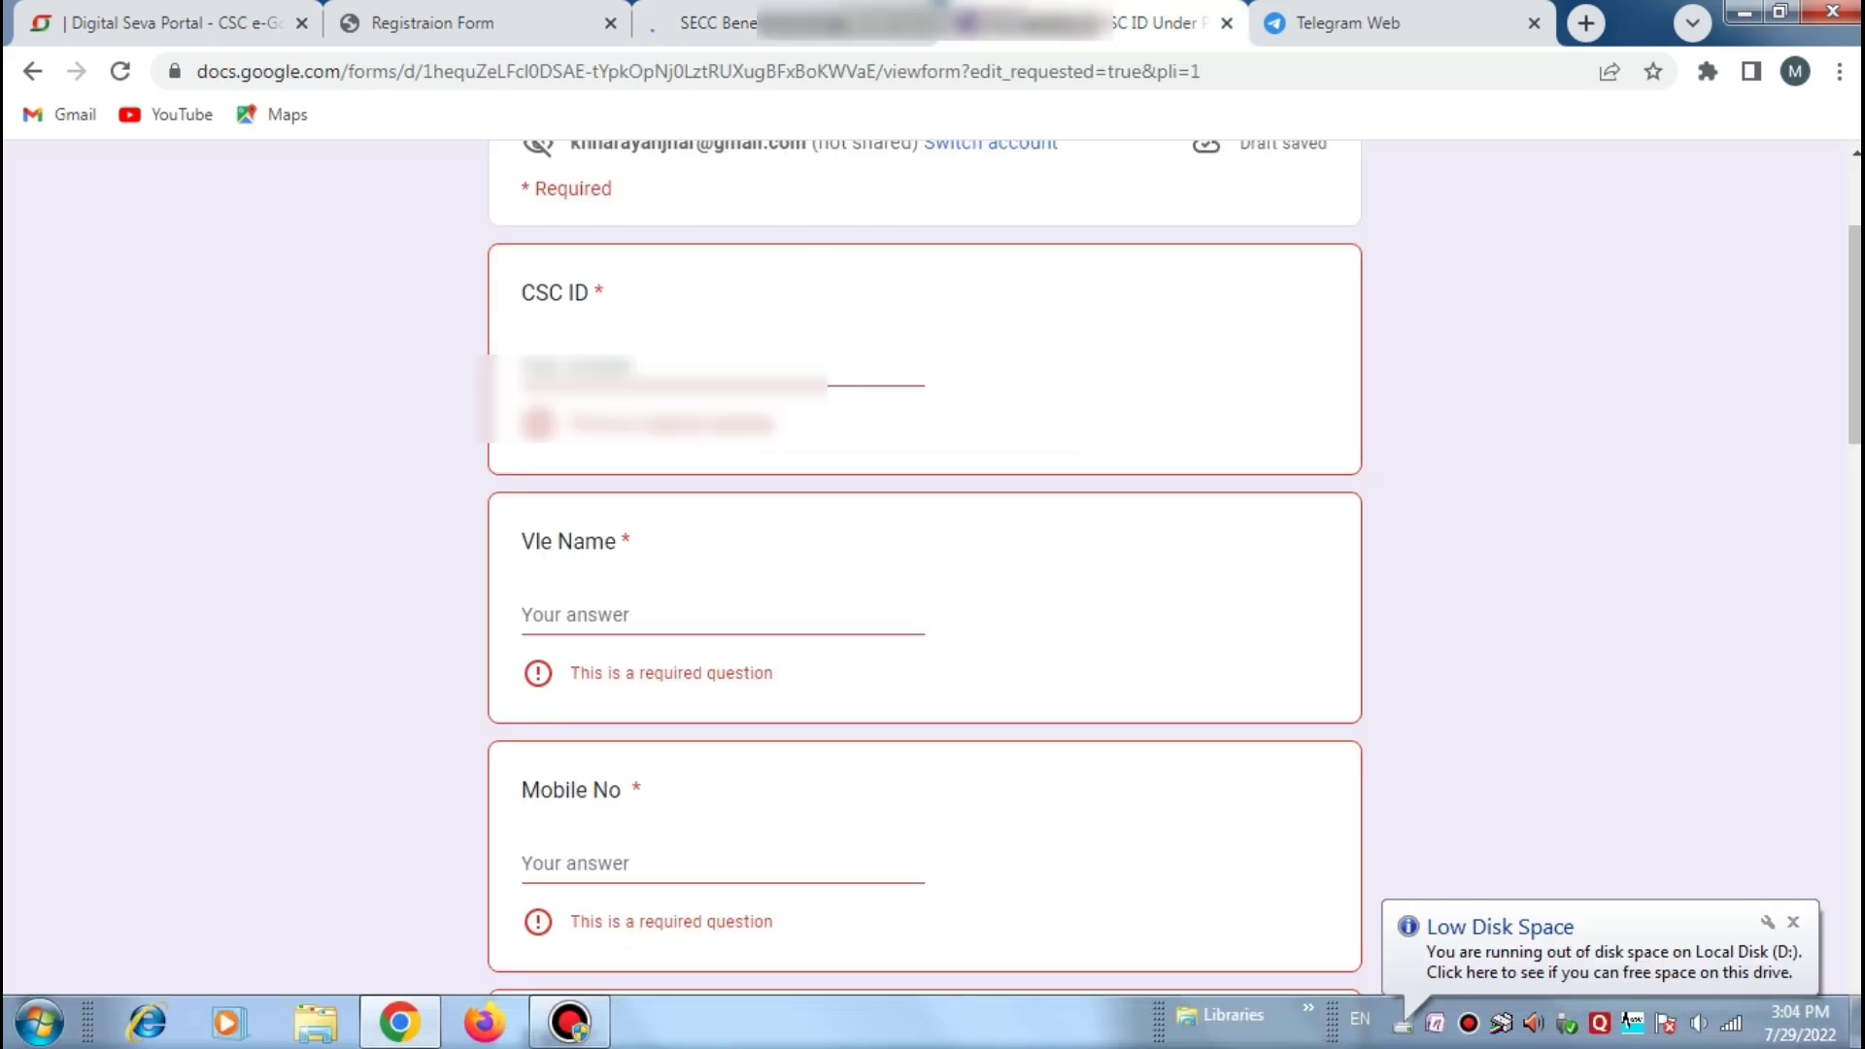
scroll(878, 539, up, 3)
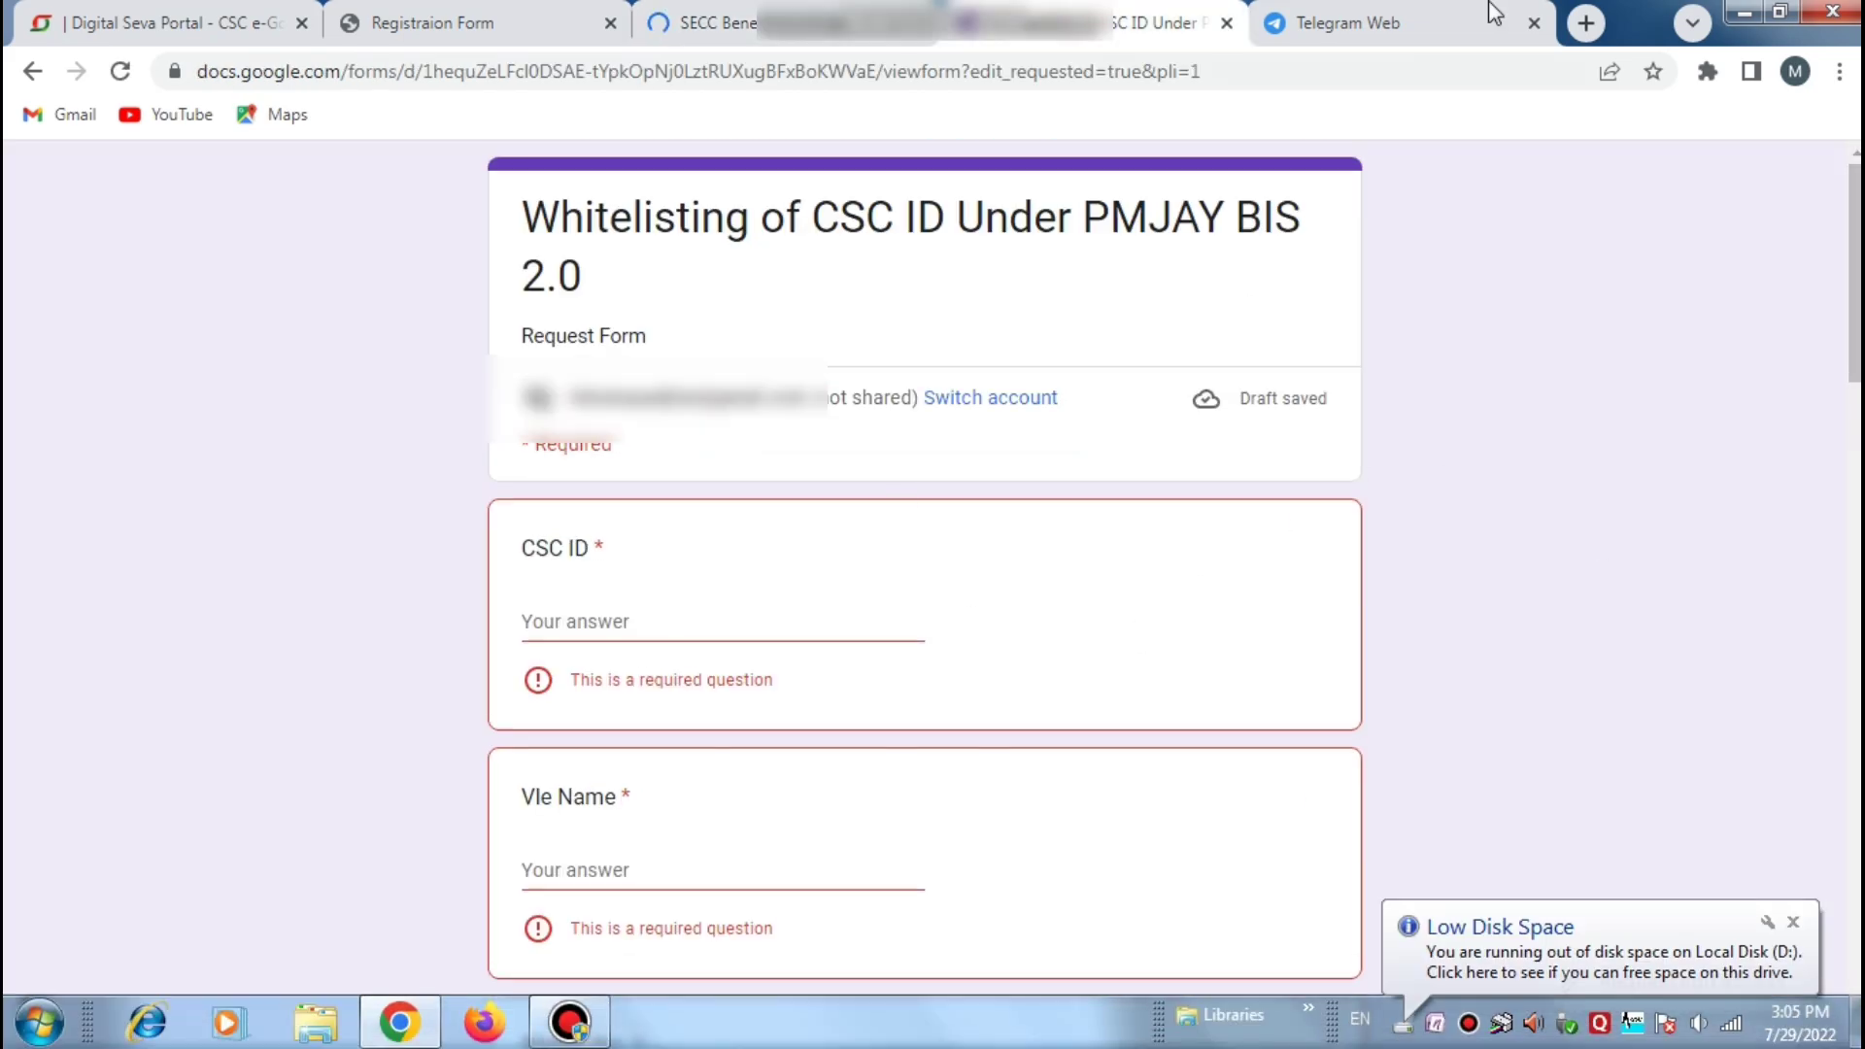
click(1350, 22)
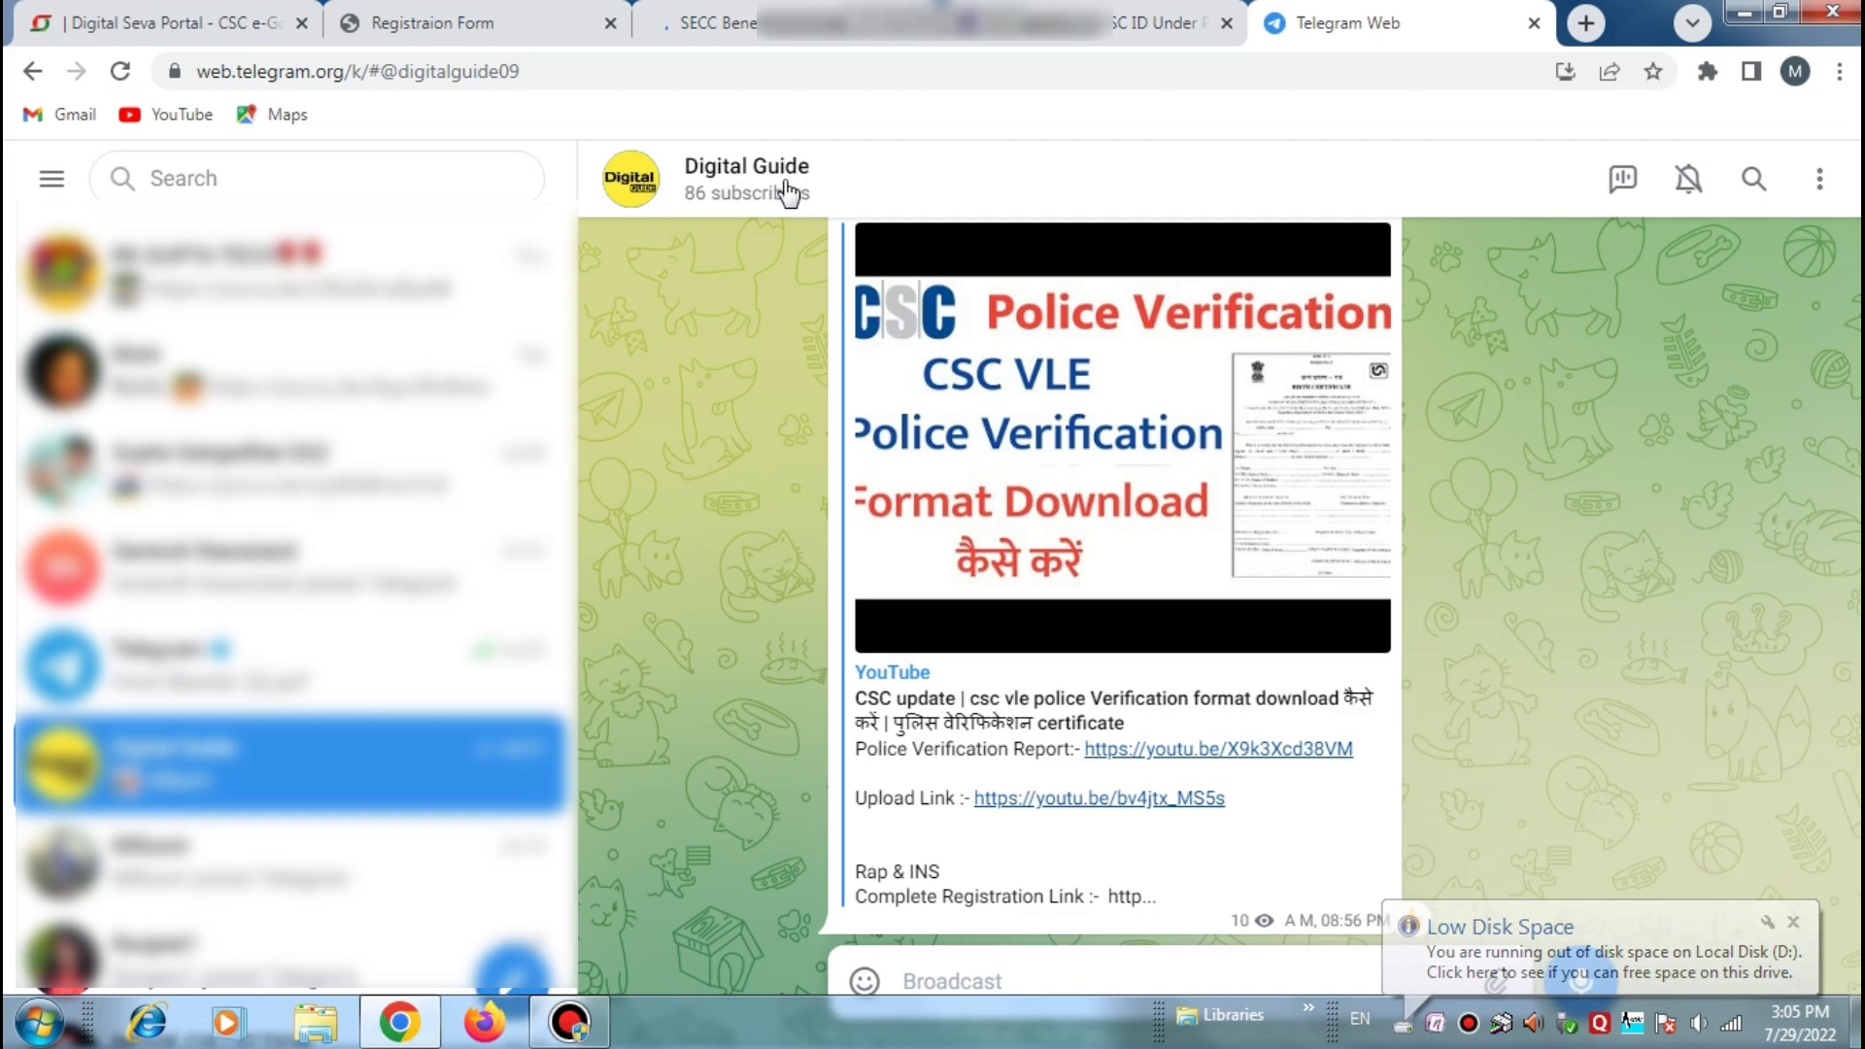